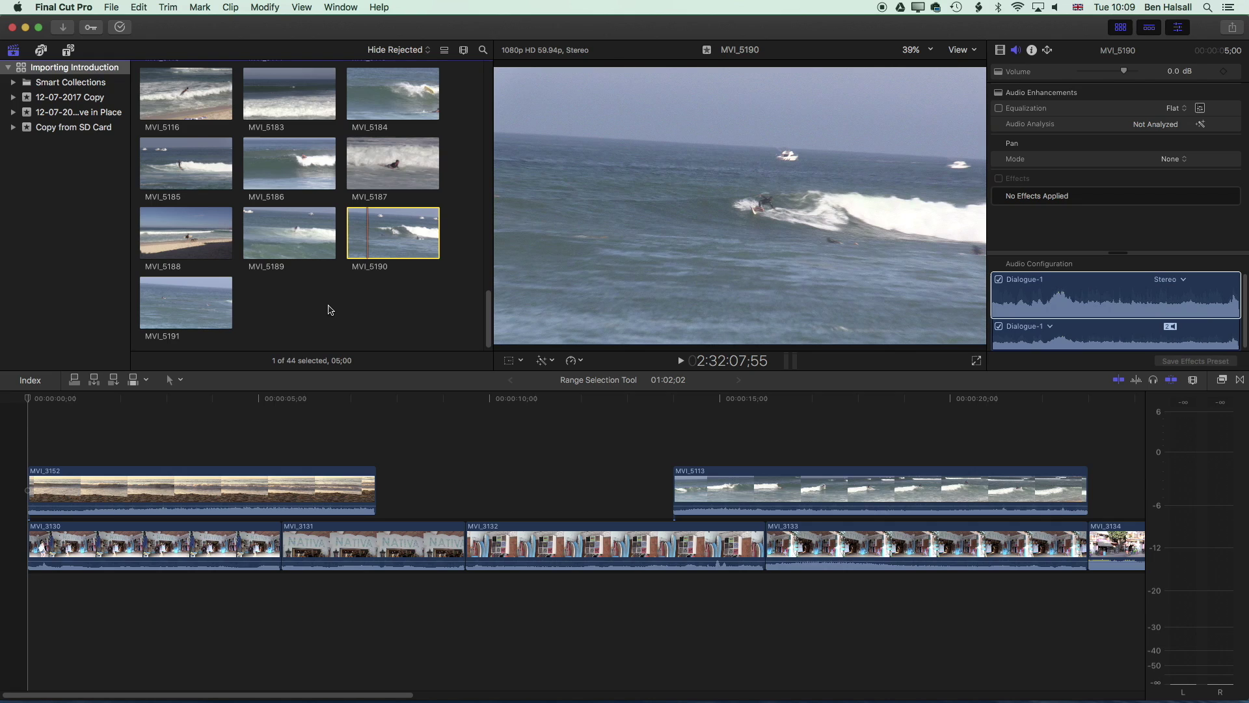
Show the timeline Tools menu with Select, Trim, Position, Range Selection, Blade, Zoom and Hand
key("ctrl+y")
left_click(183, 380)
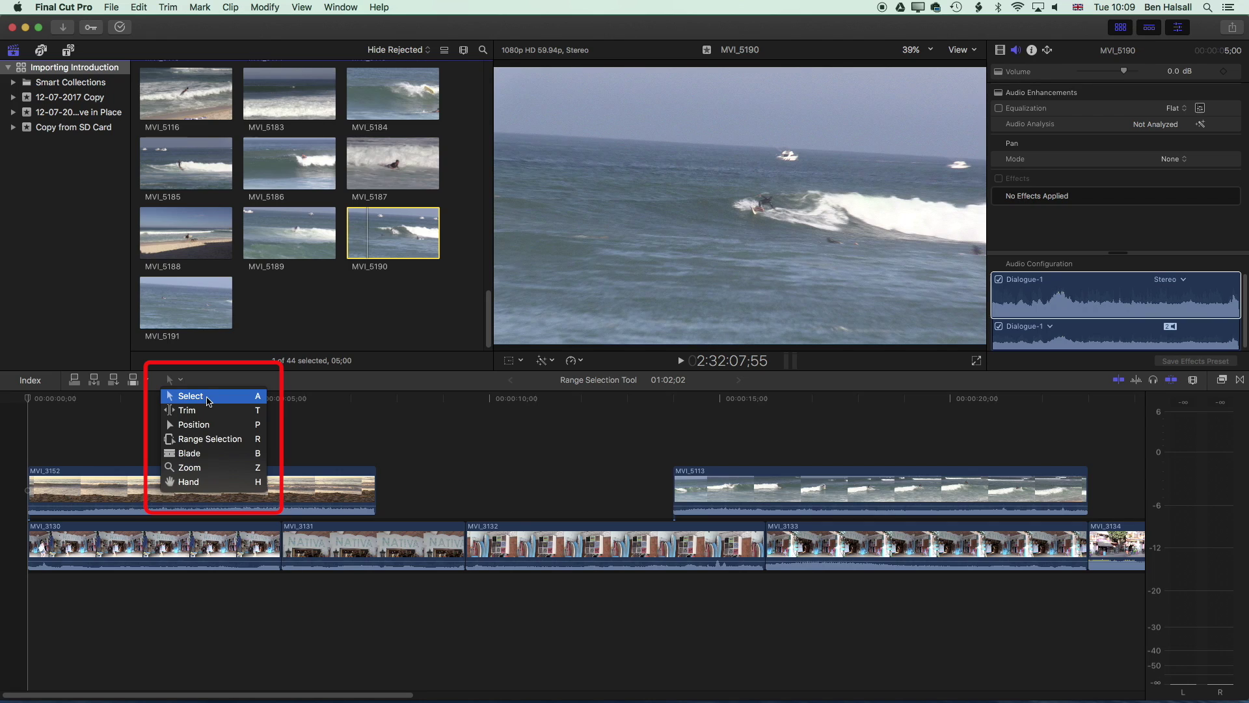
With Range Selection, ripple-delete a range across the MVI_3131/MVI_3132 edit, leaving the project at 01:00;07
left_click(210, 439)
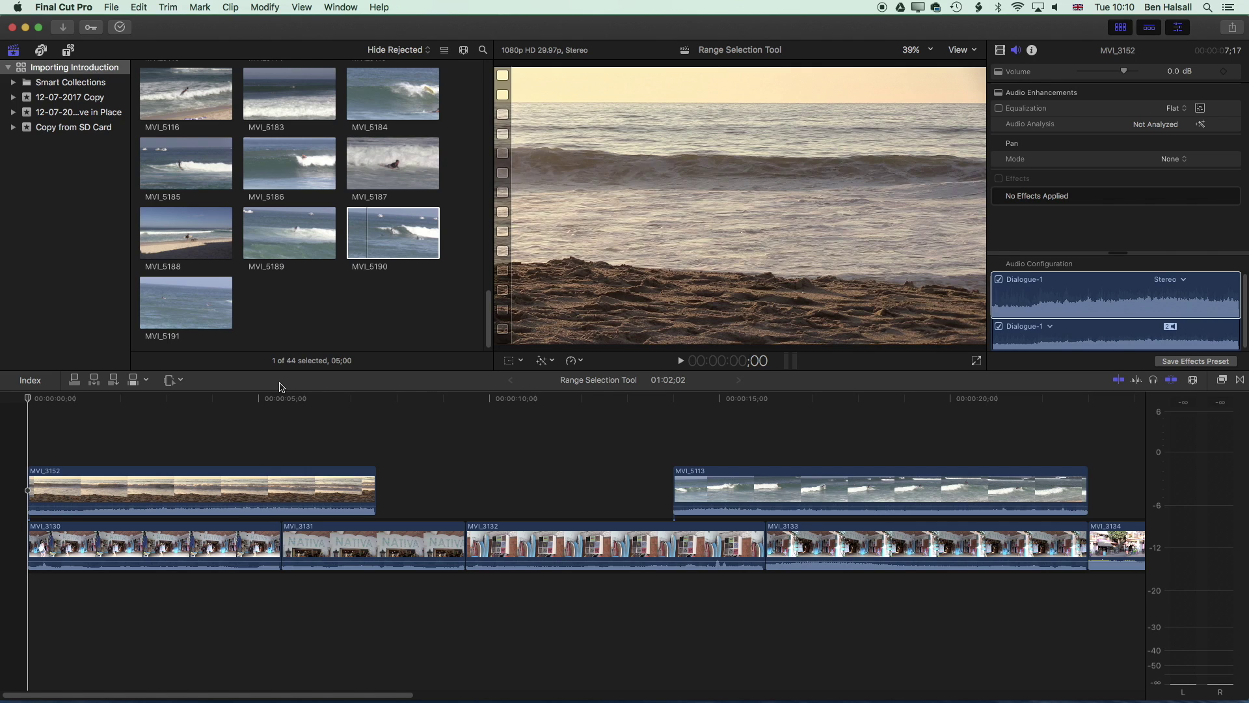
left_click(392, 553)
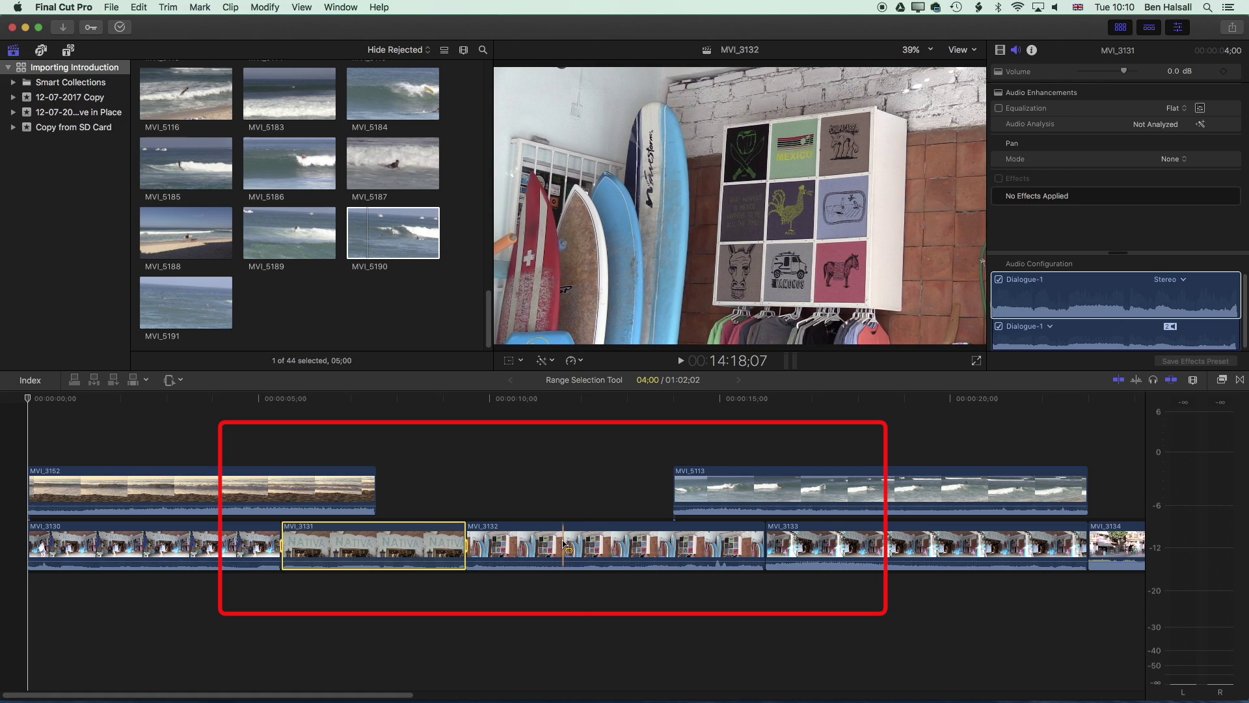
left_click_drag(515, 550, 596, 544)
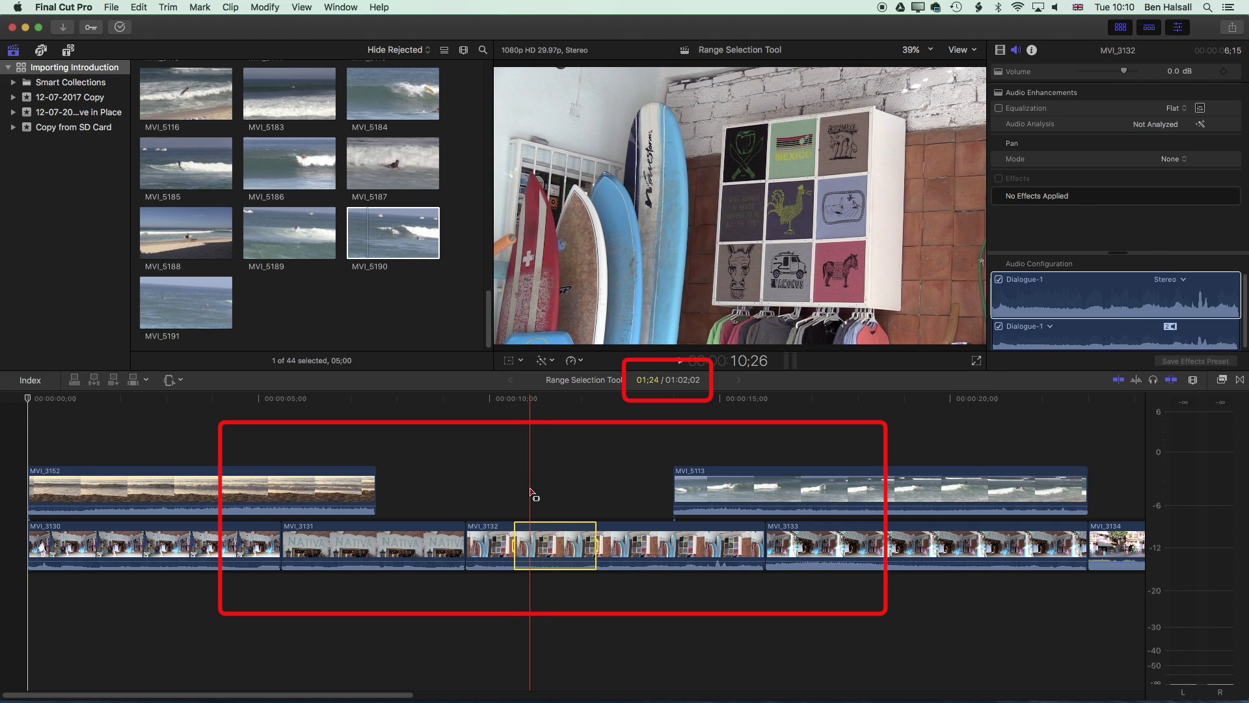
left_click_drag(444, 543, 527, 544)
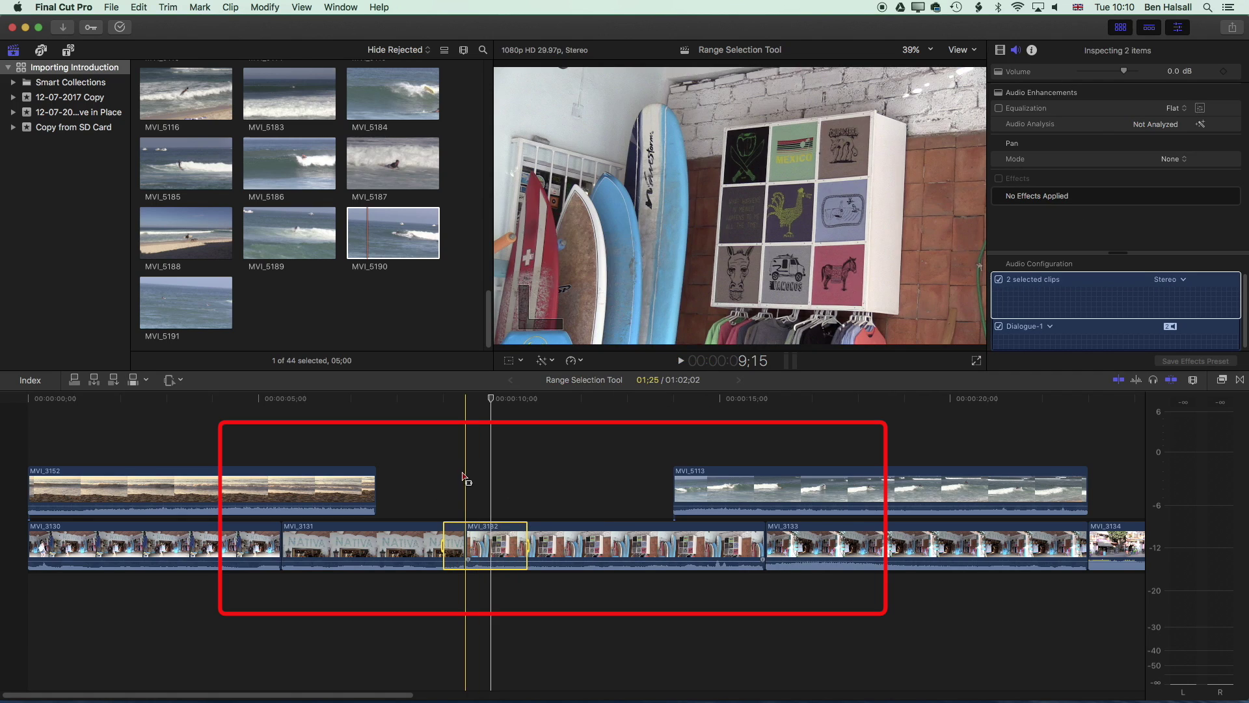
key("Delete")
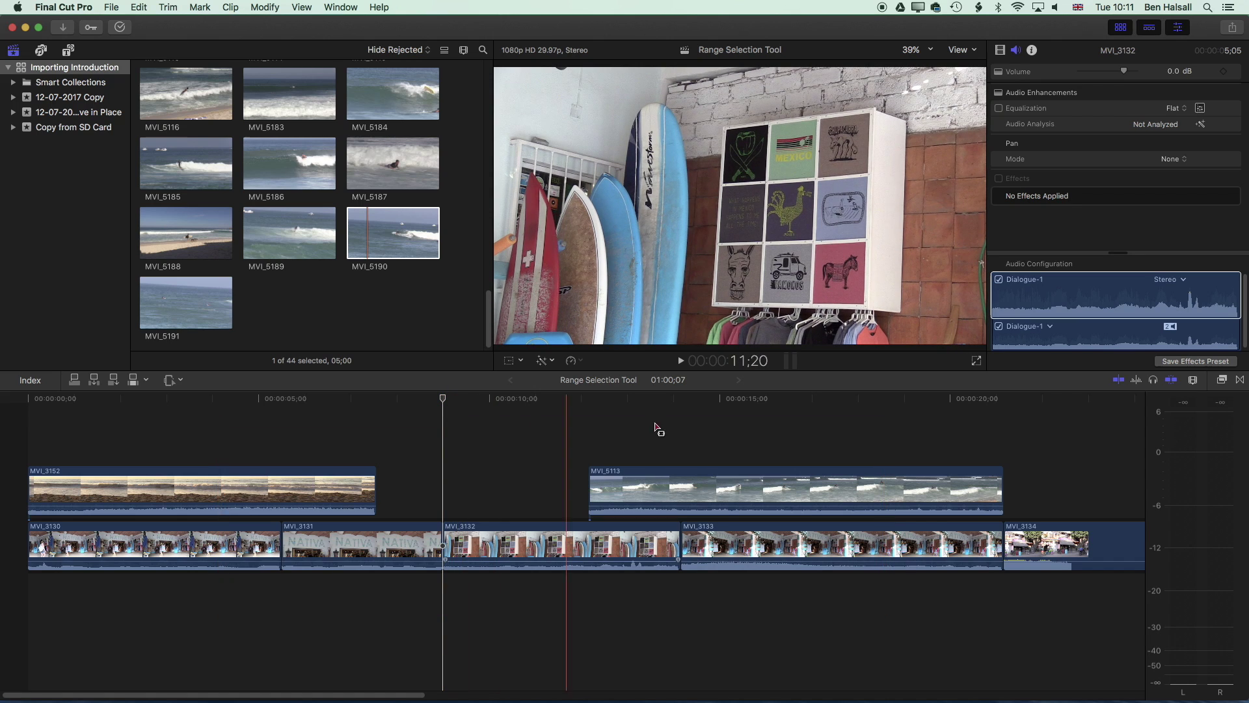
Mark the final stretch of MVI_5113 with Range Selection and delete it
left_click_drag(770, 492, 844, 491)
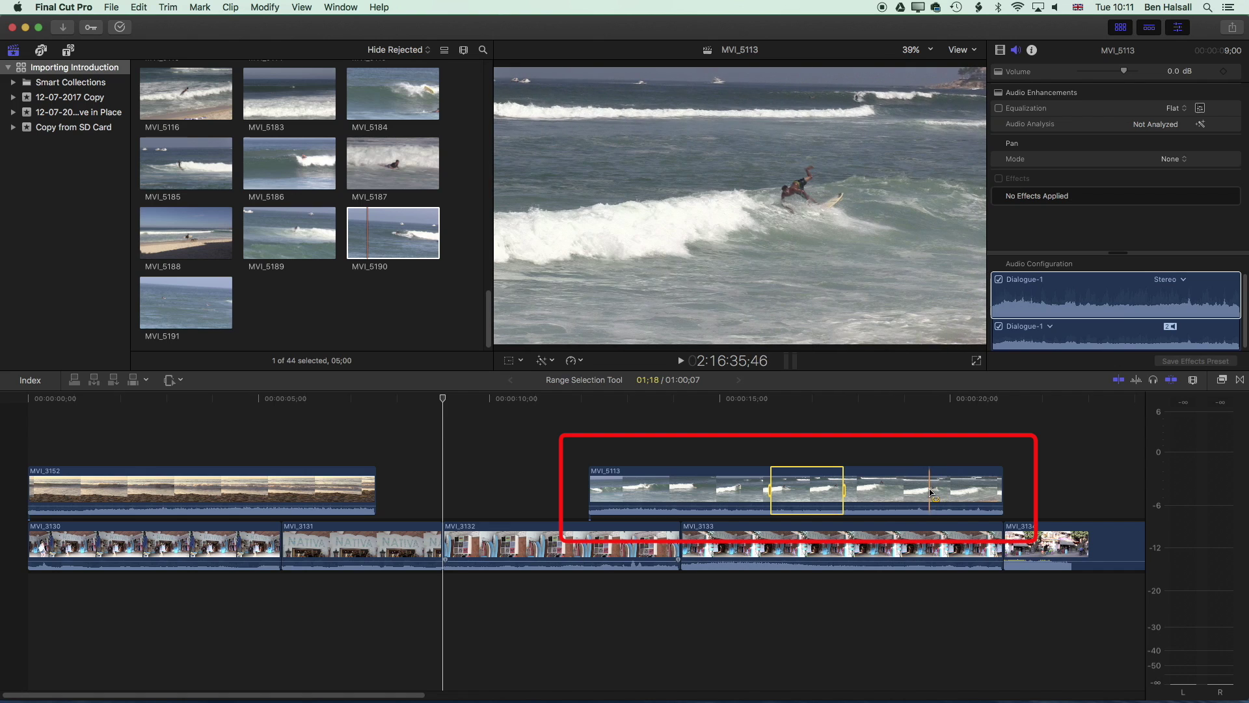
left_click_drag(931, 493, 1015, 488)
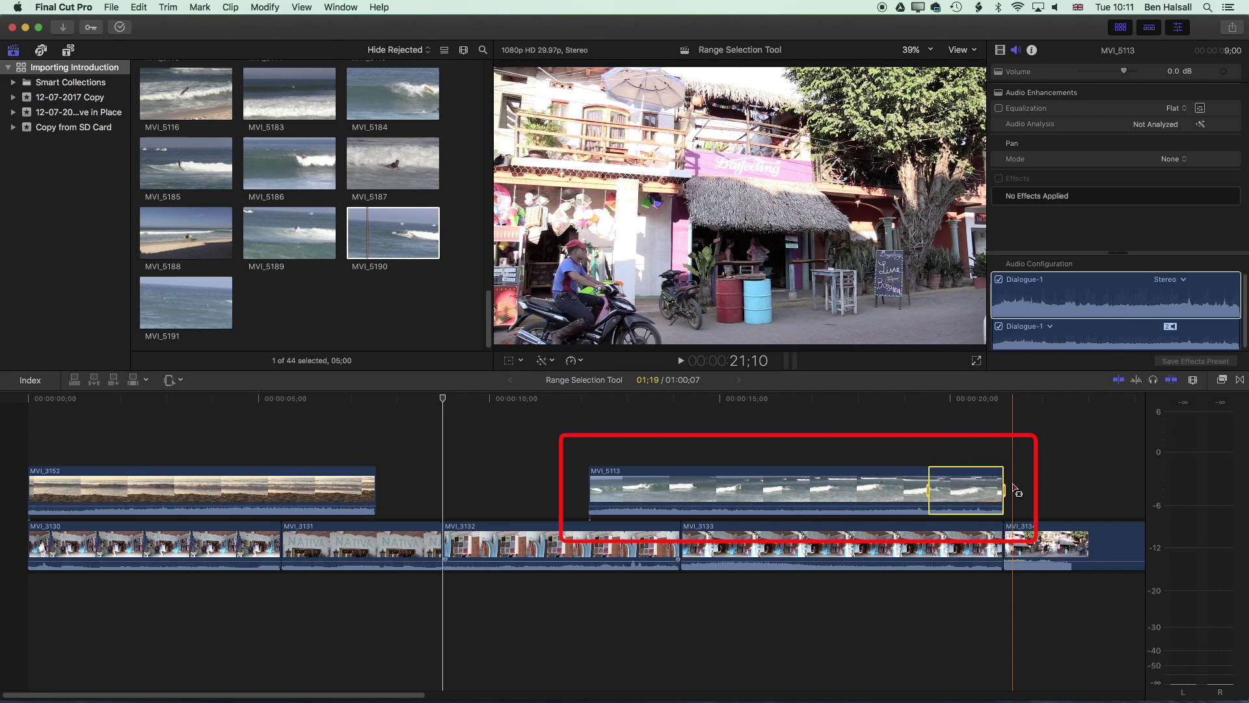
key("Delete")
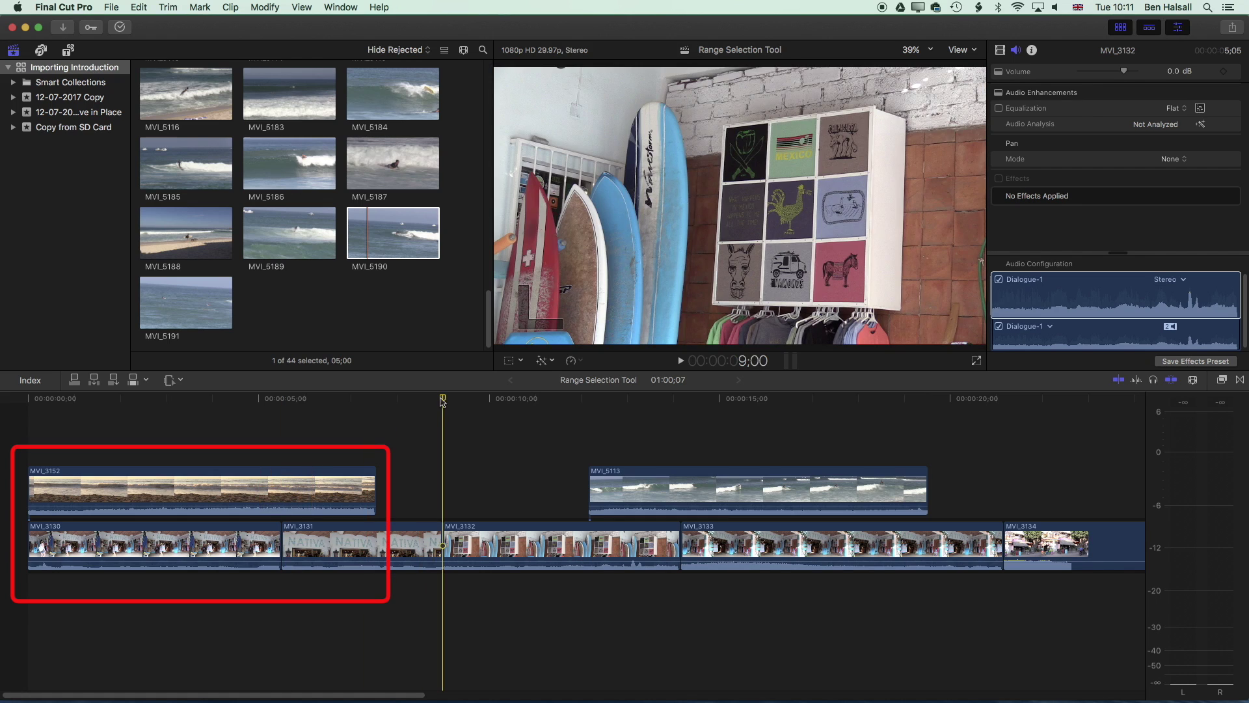
Mark a range from late in MVI_3152 to its end and delete it
left_click_drag(442, 402, 278, 415)
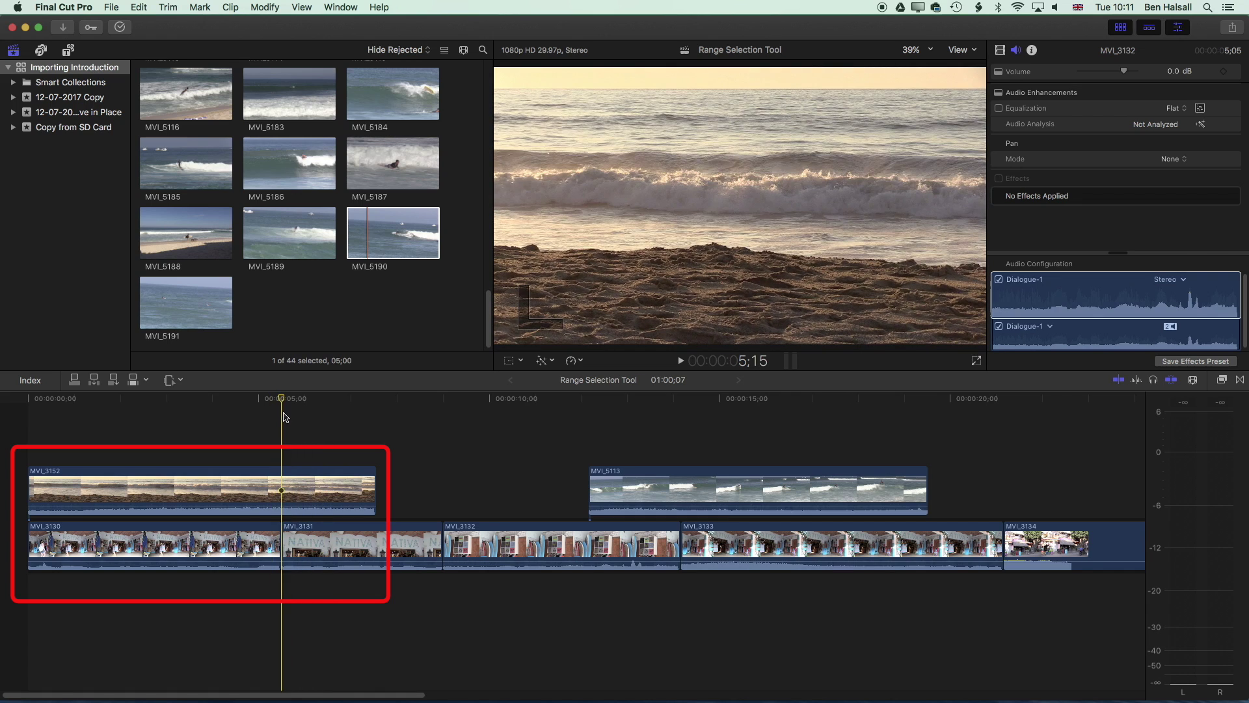
left_click(287, 480)
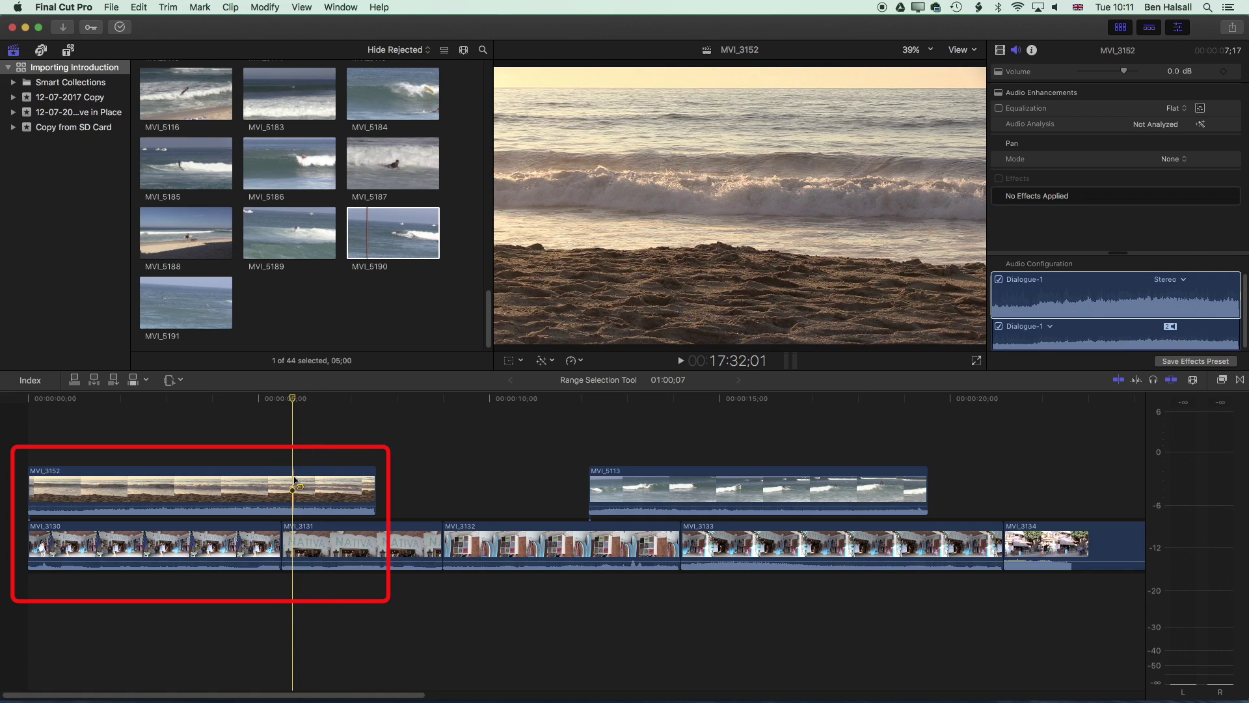
left_click_drag(297, 482, 353, 480)
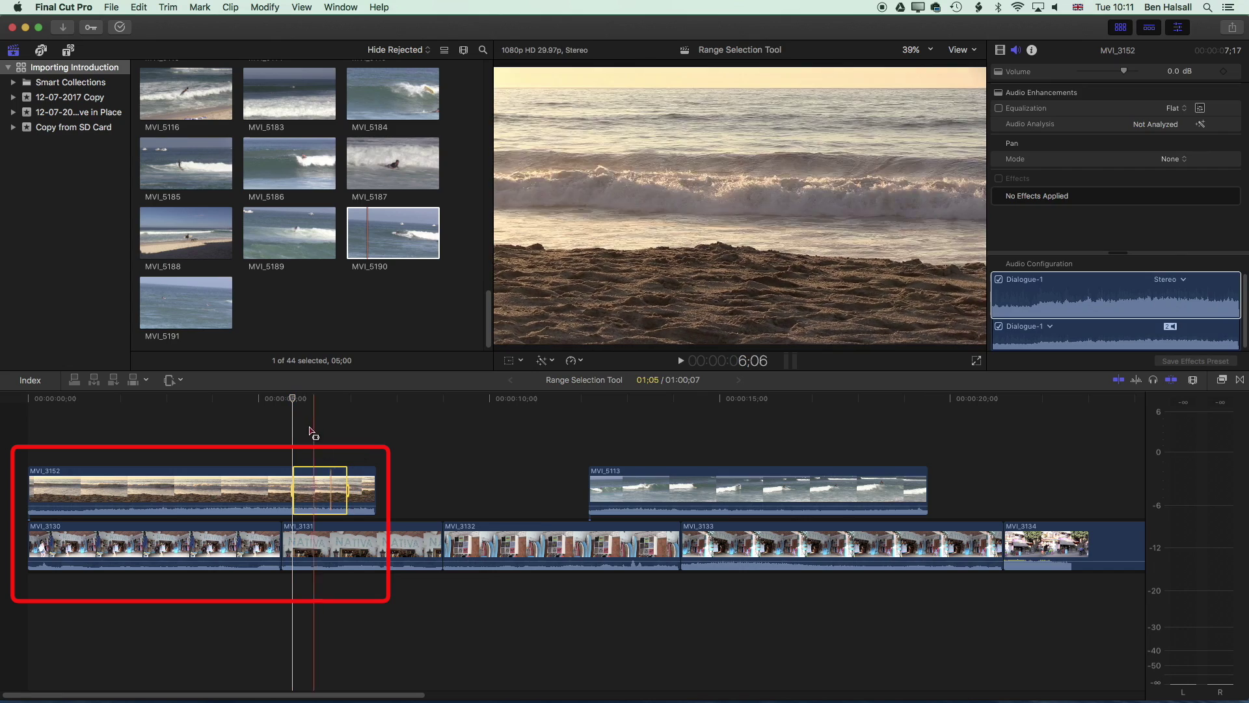
left_click(350, 405)
left_click_drag(350, 404, 360, 405)
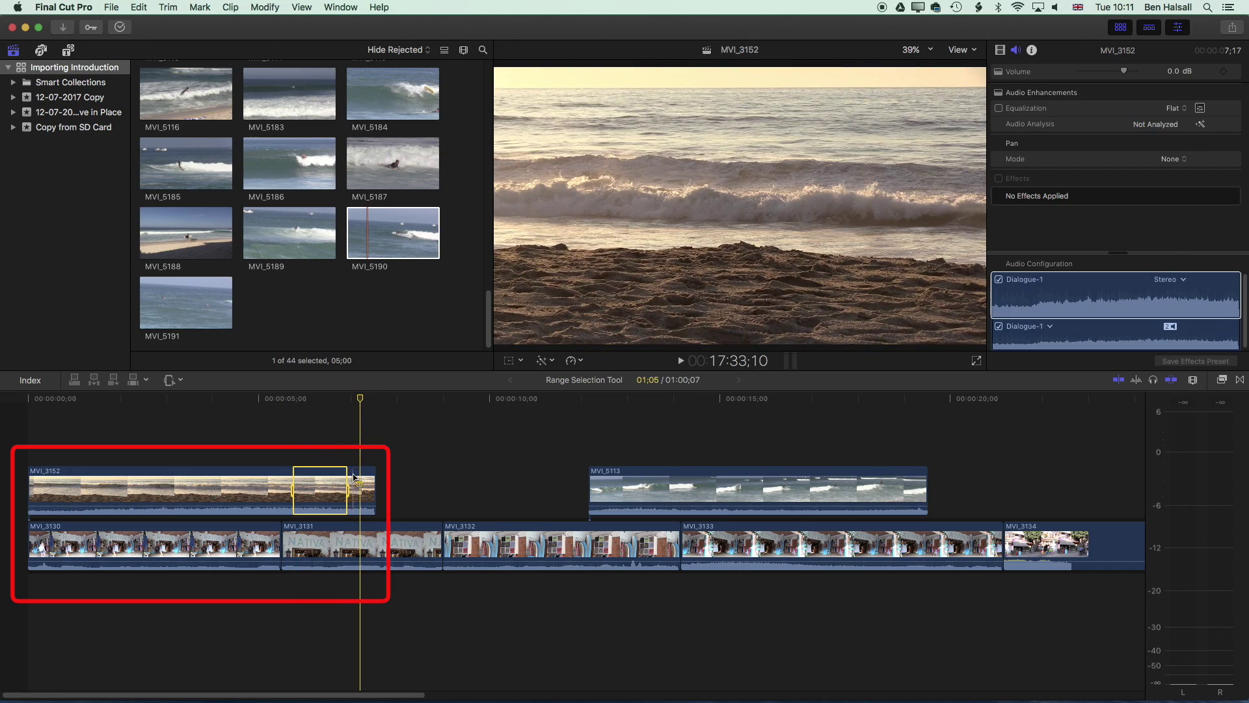
left_click_drag(346, 489, 360, 491)
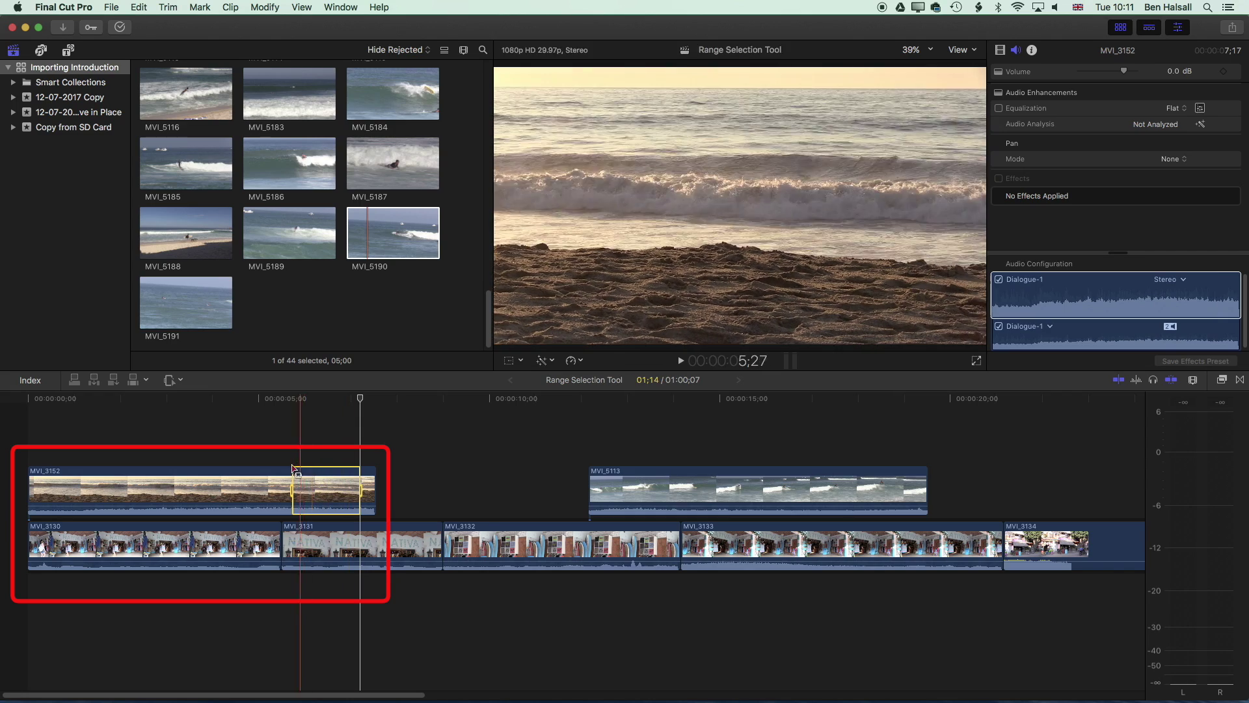
left_click_drag(291, 492, 267, 489)
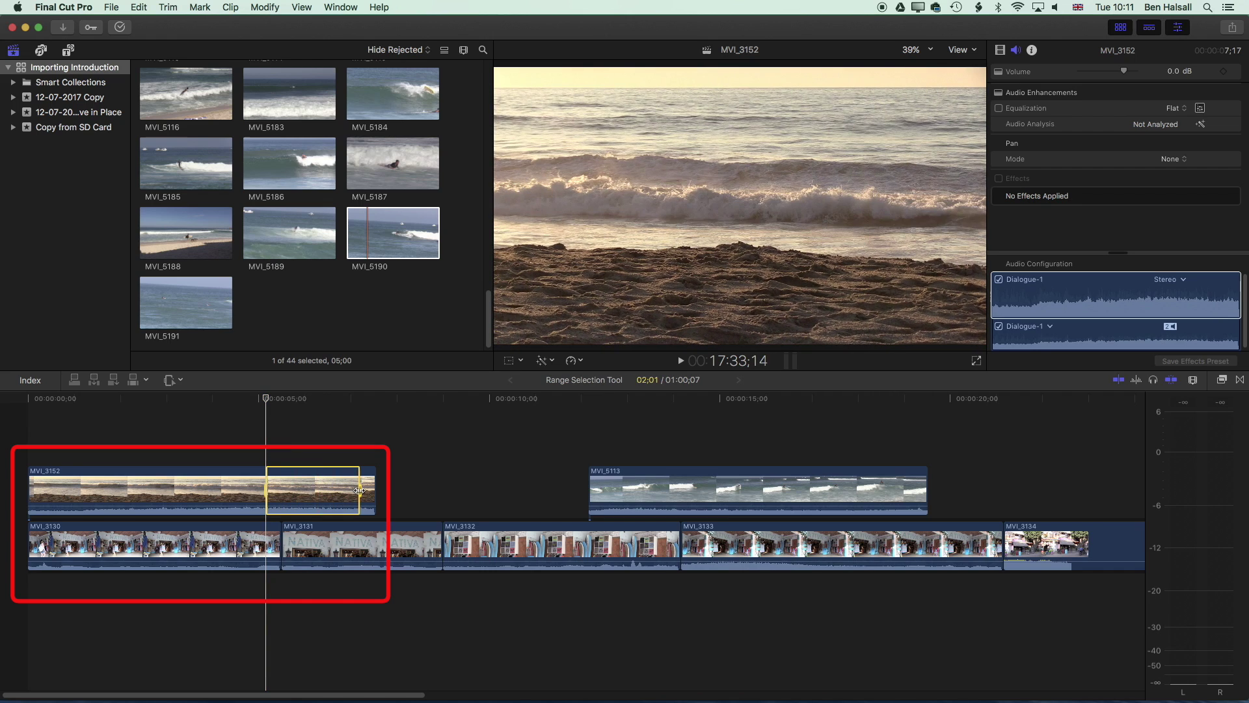
left_click_drag(360, 490, 382, 489)
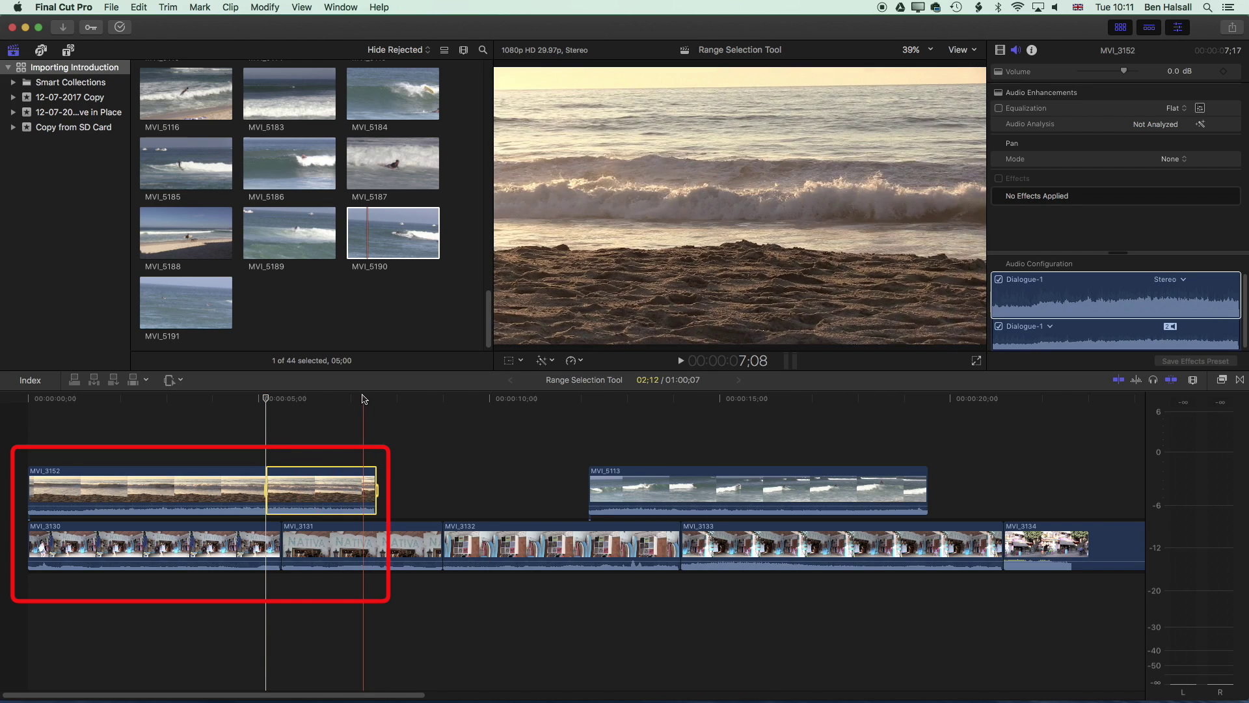
key("Delete")
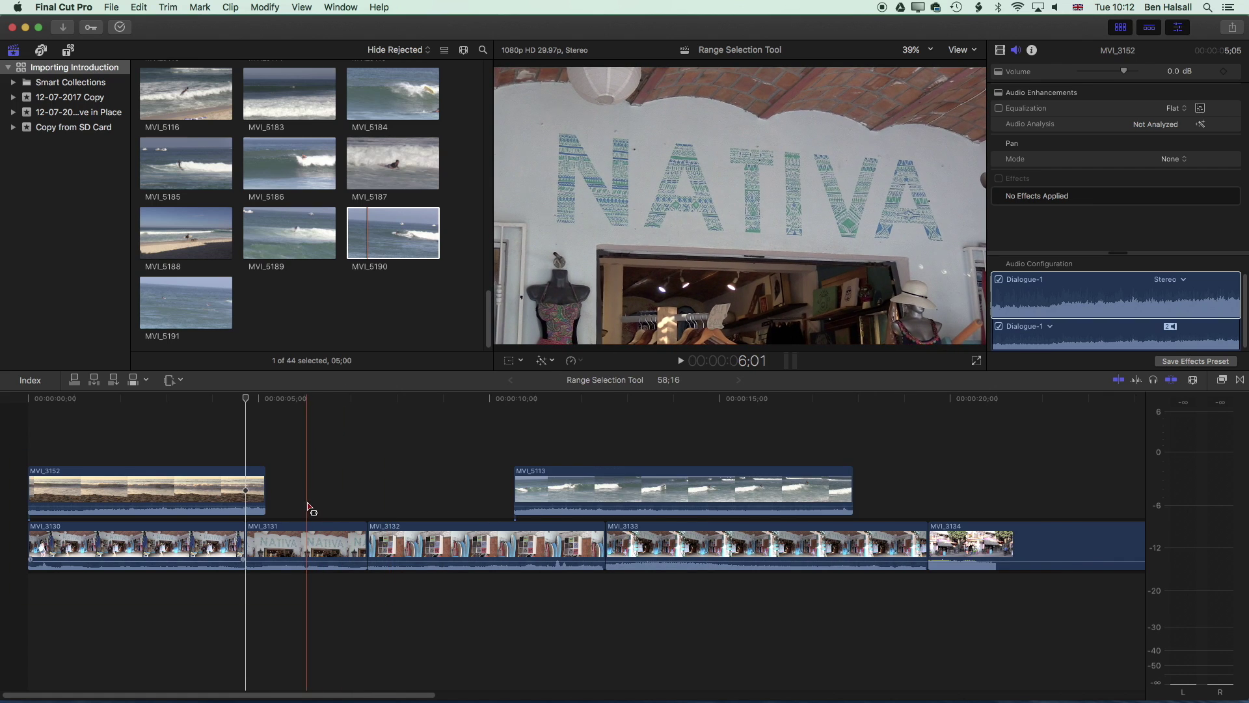
With the Select tool, set in/out points from late MVI_3131 into MVI_3132 and delete, reaching 57;01
left_click(181, 380)
left_click(196, 407)
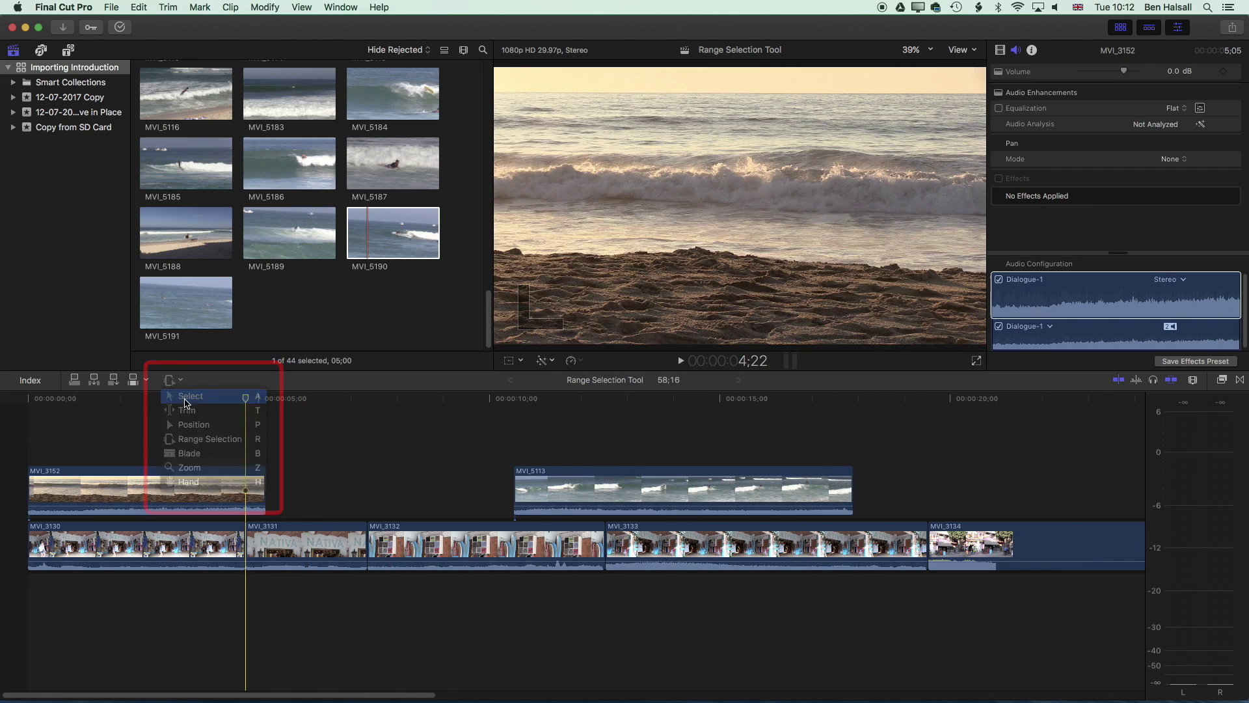
left_click(329, 447)
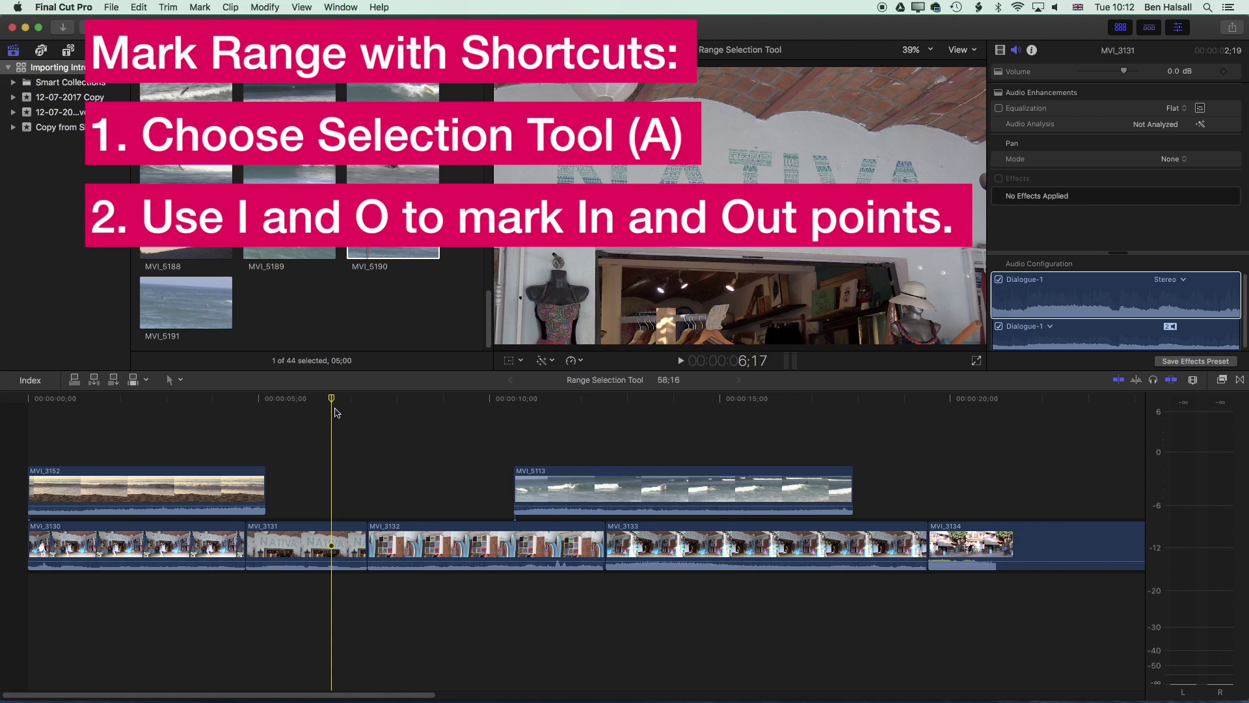
key("i")
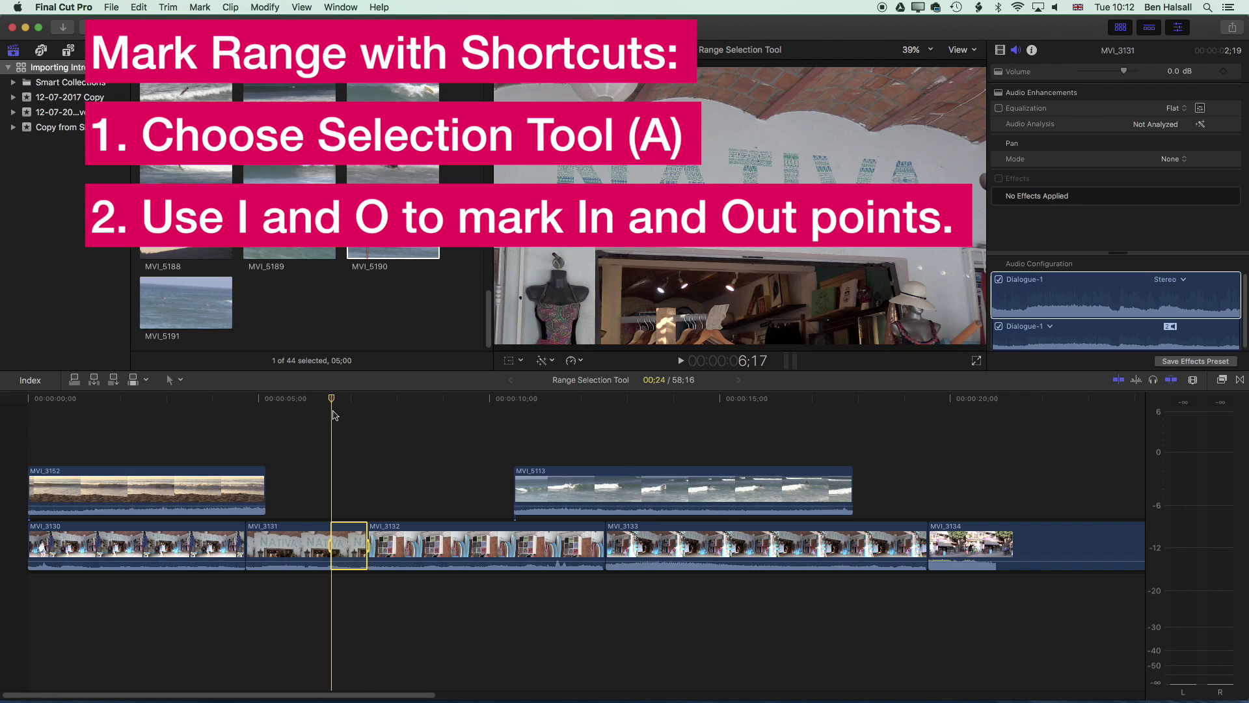
left_click_drag(335, 404, 389, 410)
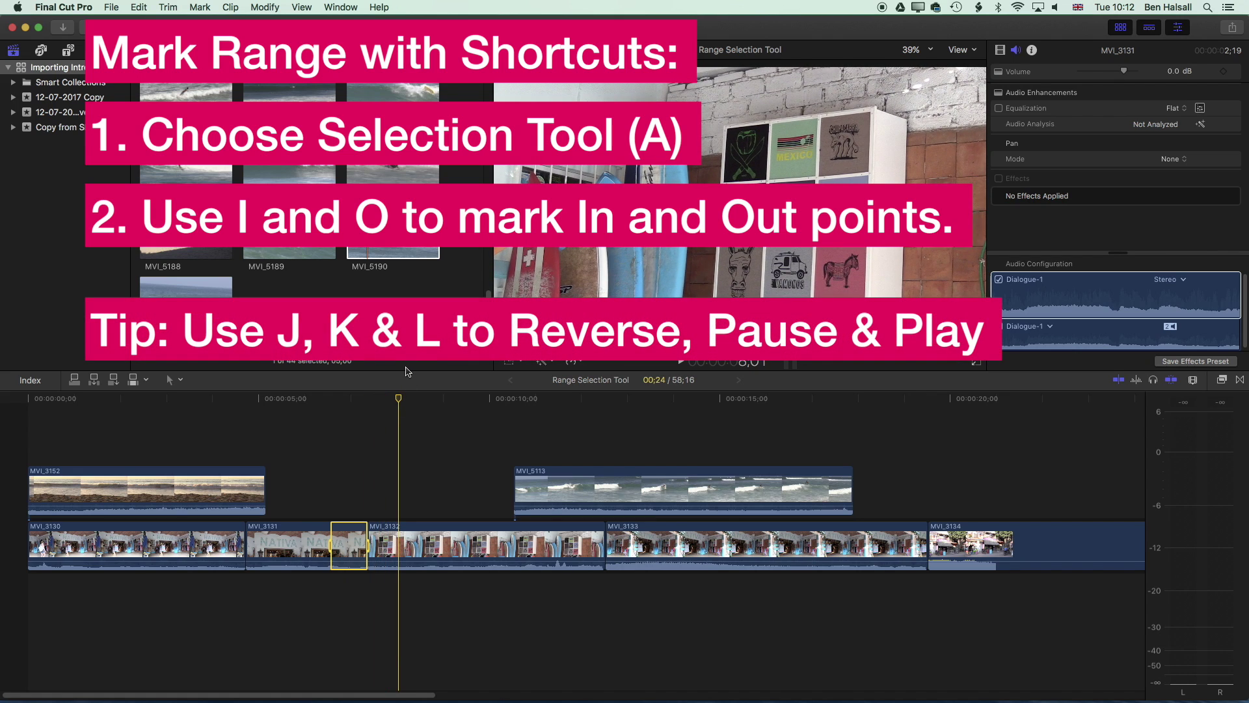
key("o")
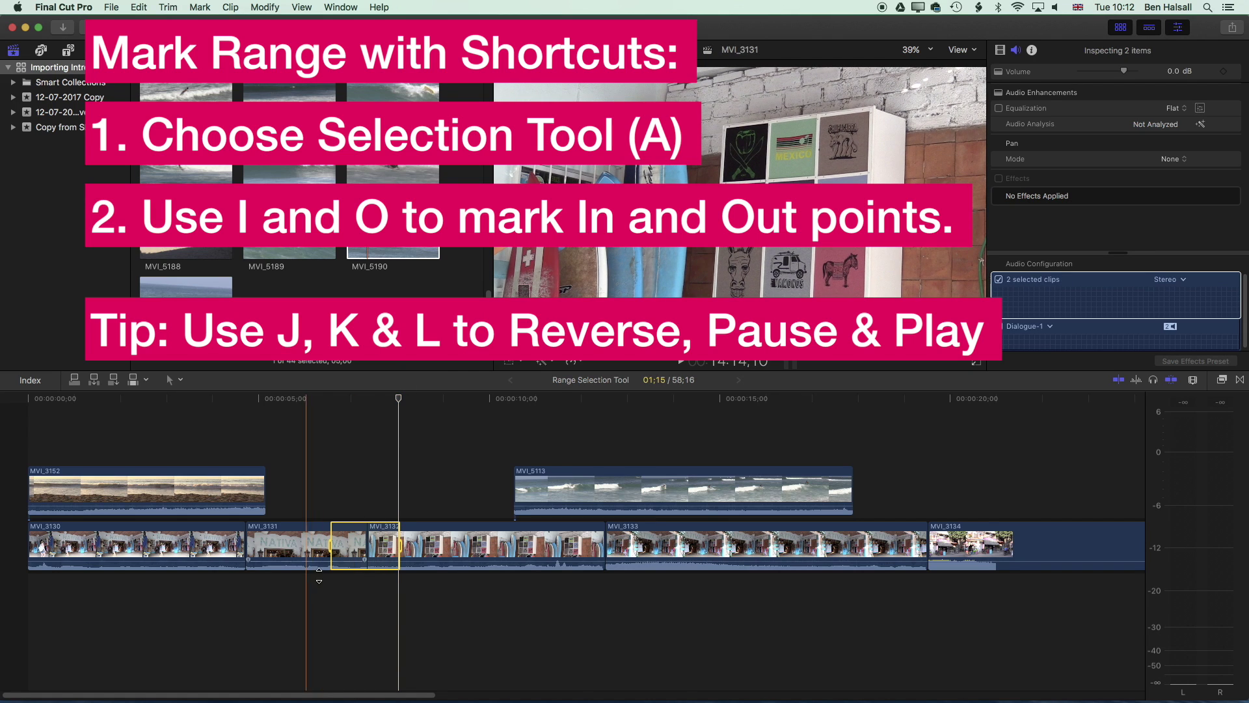
key("Delete")
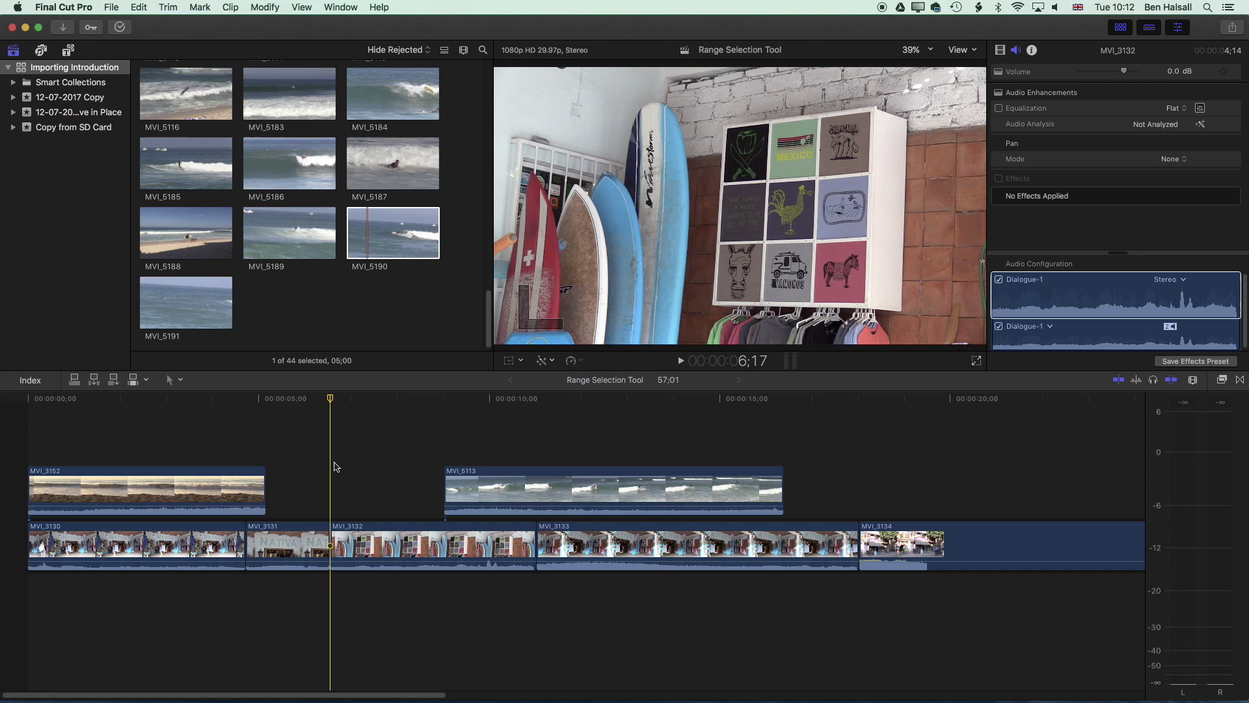
Switch to Range Selection and drag a 05;11 range across most of MVI_3133
left_click(181, 382)
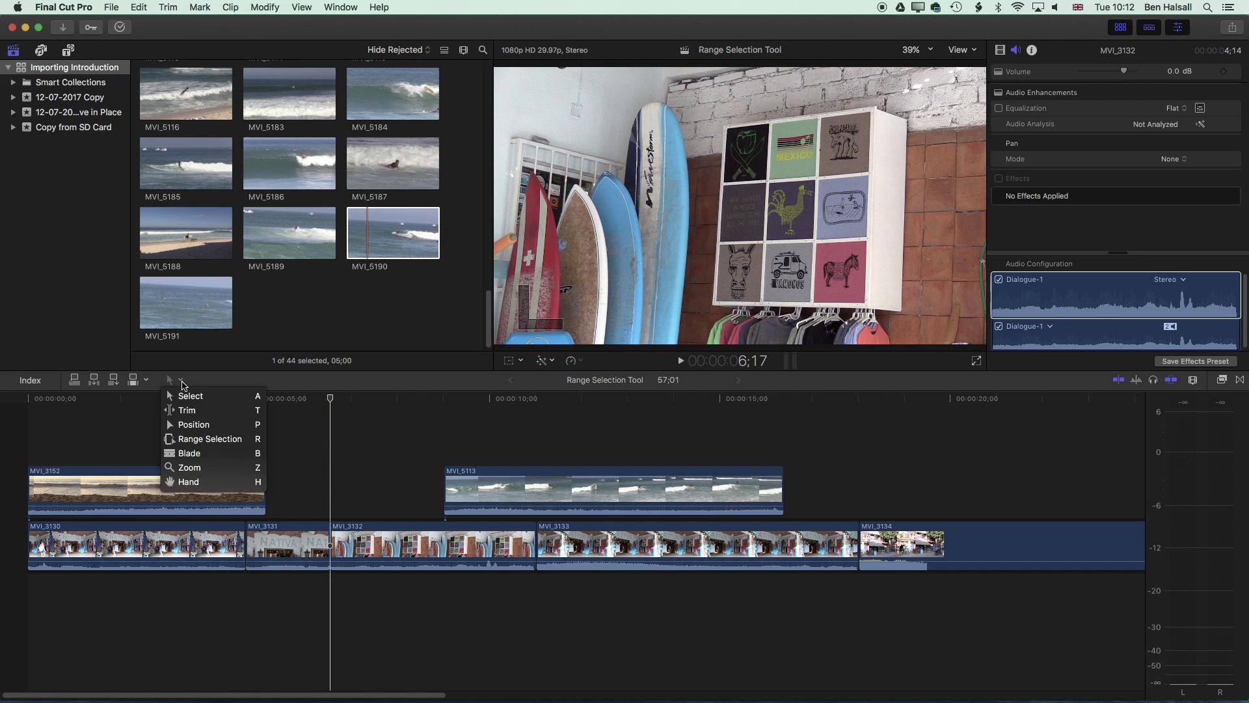
left_click(195, 439)
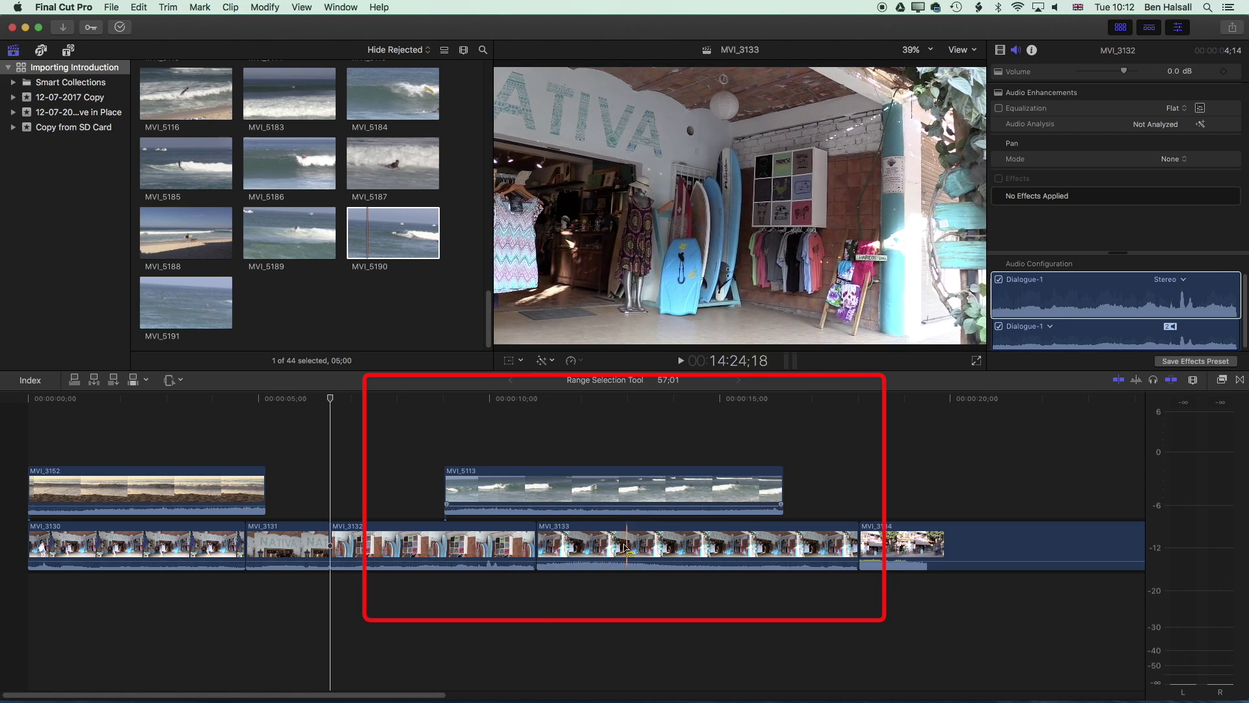
left_click_drag(780, 542, 537, 552)
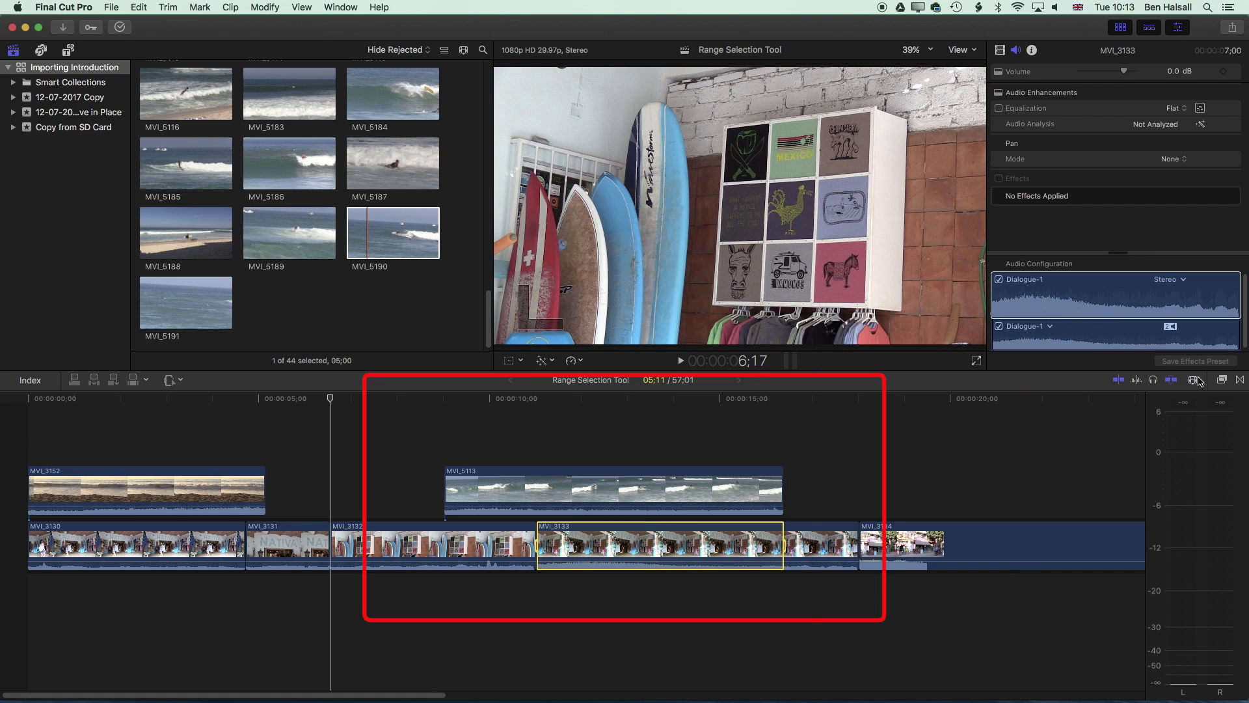
Enlarge clip height, drop the MVI_3133 range to -24 dB, and select a short MVI_3132 range for -19 dB
left_click(1193, 379)
left_click_drag(1122, 440, 1161, 440)
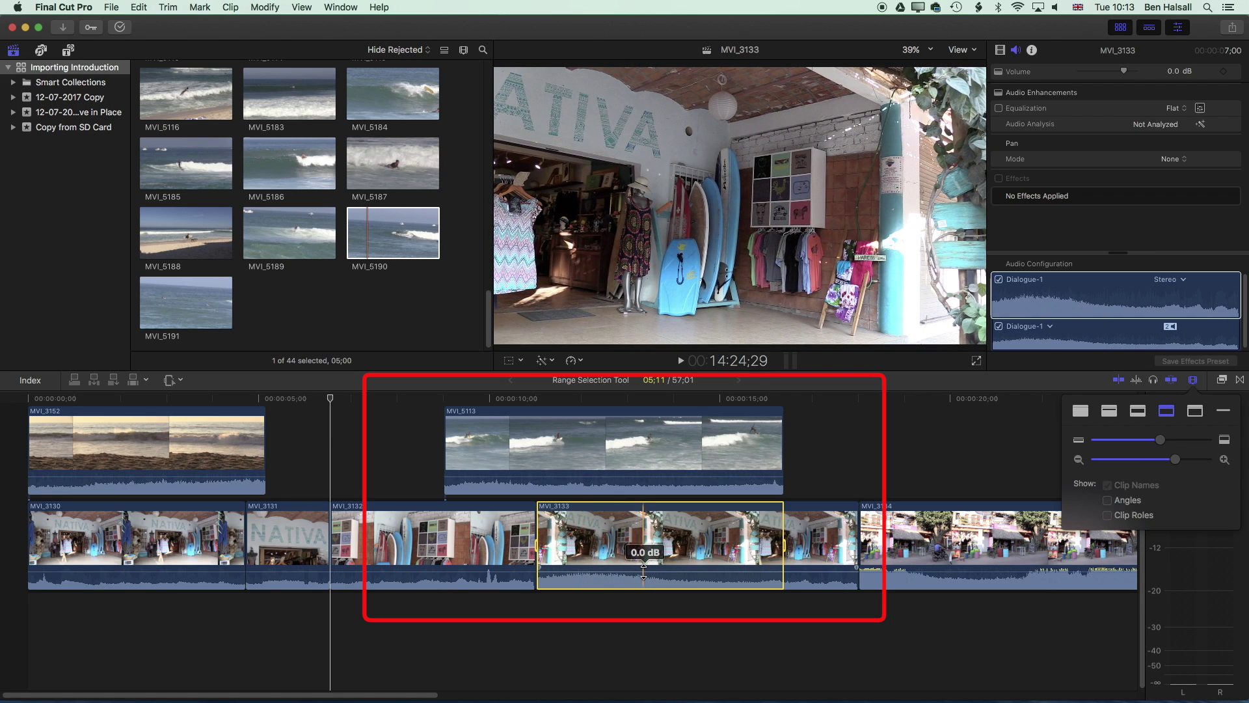
left_click_drag(643, 571, 645, 581)
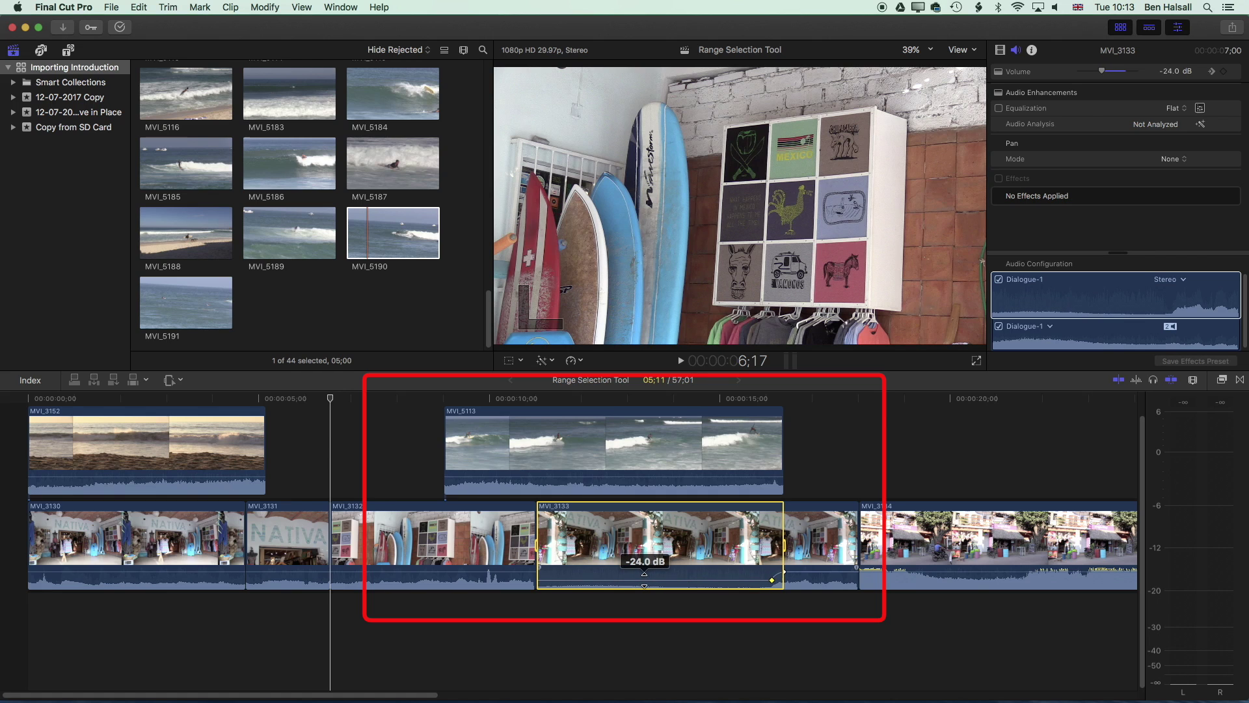
left_click(775, 581, "alt")
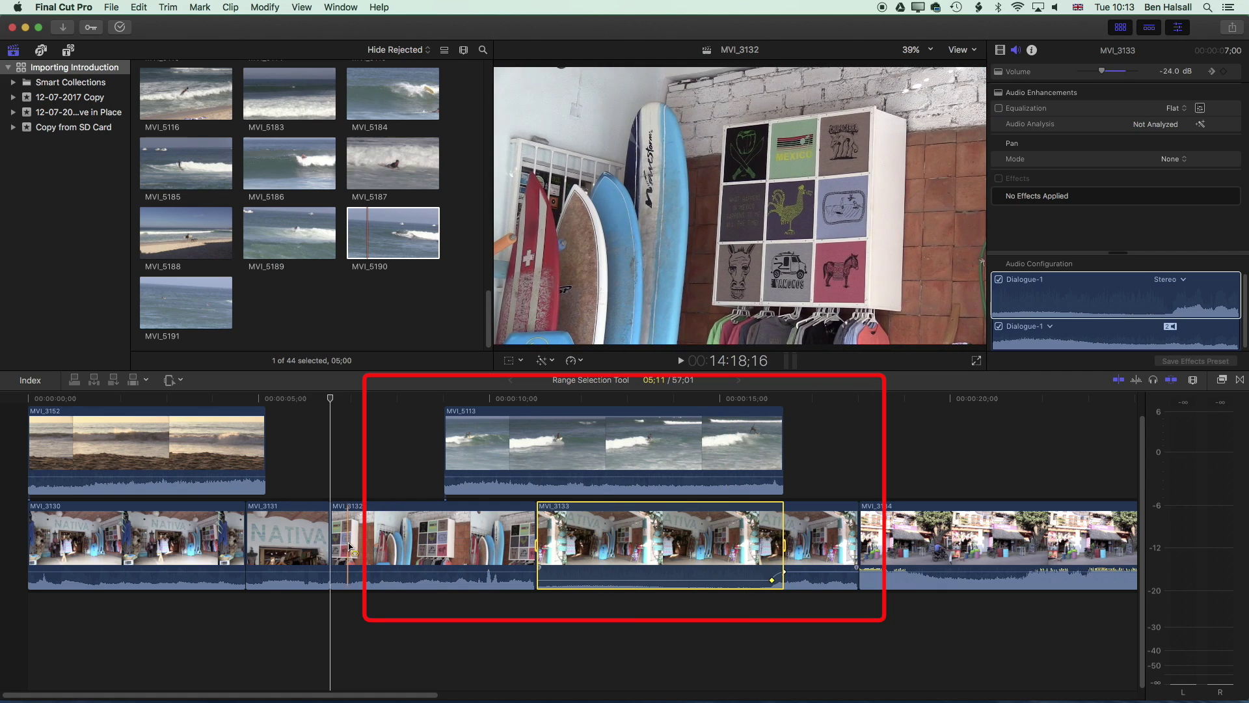
left_click_drag(379, 544, 436, 581)
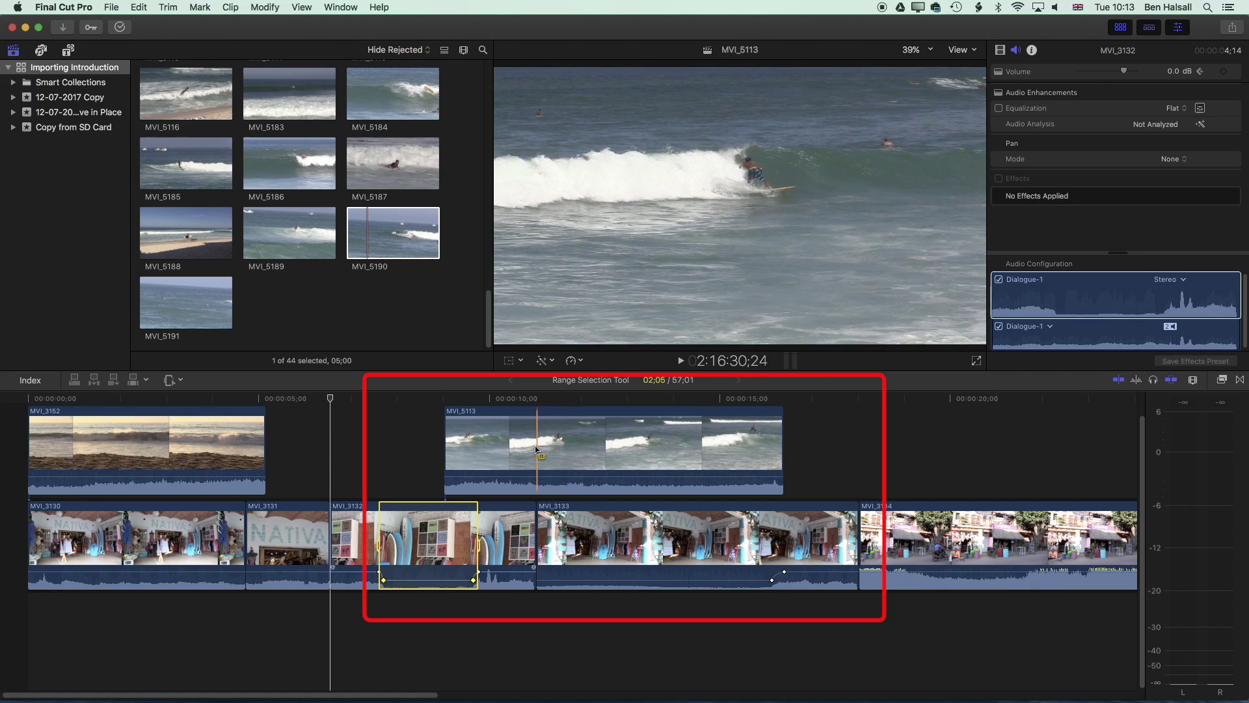
Lower a 03;03 middle range of MVI_5113 to -15 dB, then mark a range at its end
left_click_drag(537, 456, 614, 473)
left_click_drag(613, 480, 612, 482)
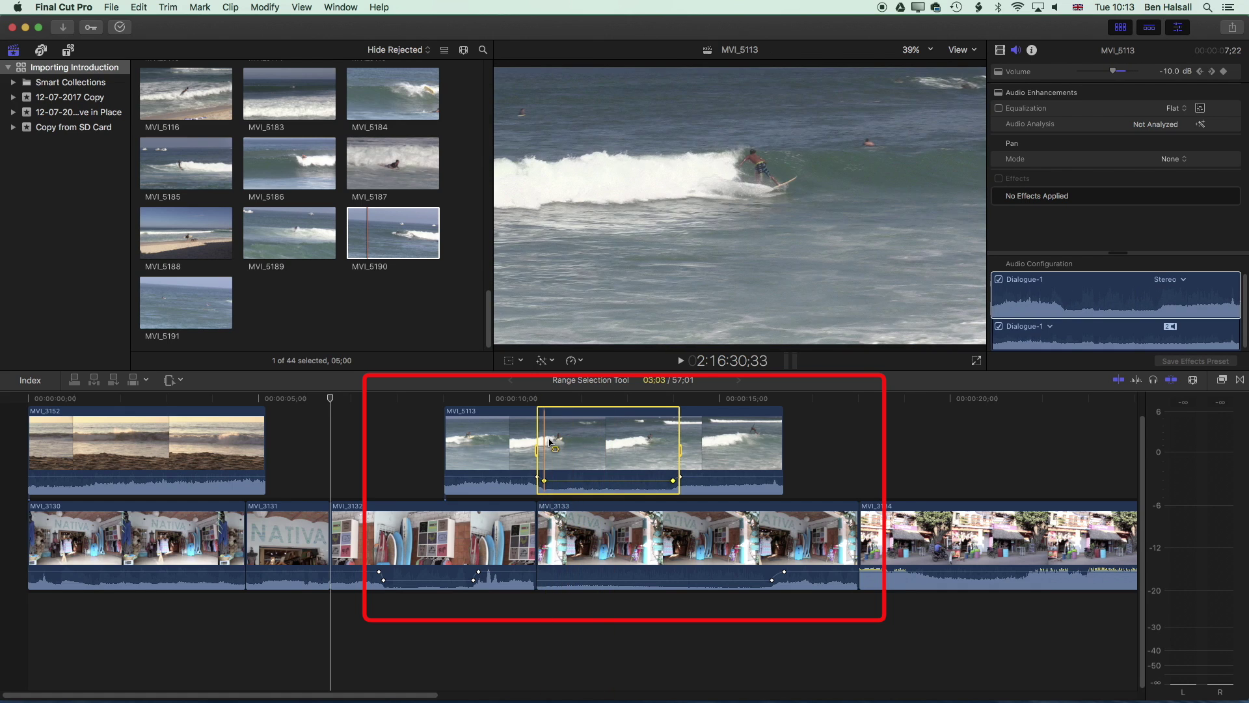
left_click_drag(579, 480, 580, 483)
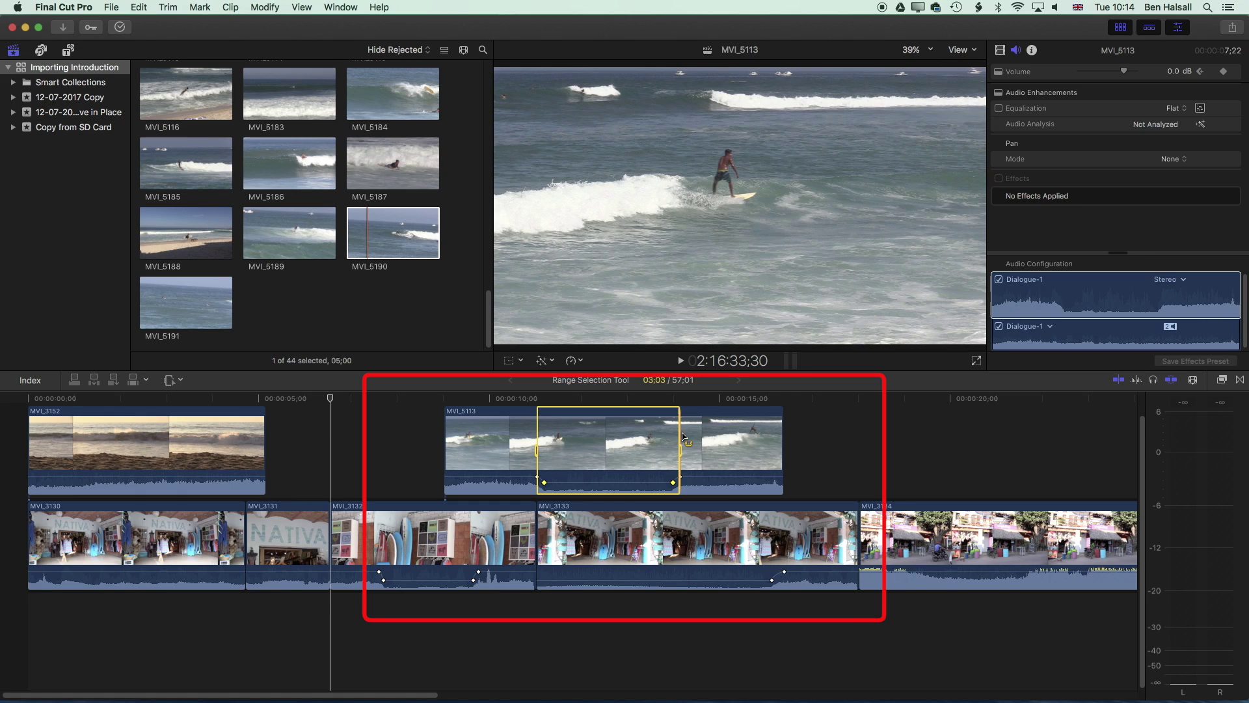
key("ctrl+minus")
key("ctrl+minus")
key("ctrl+minus")
key("ctrl+minus")
key("ctrl+minus")
key("ctrl+minus")
key("ctrl+minus")
key("ctrl+minus")
key("ctrl+minus")
key("ctrl+minus")
key("ctrl+minus")
key("ctrl+minus")
key("ctrl+minus")
key("ctrl+minus")
key("ctrl+minus")
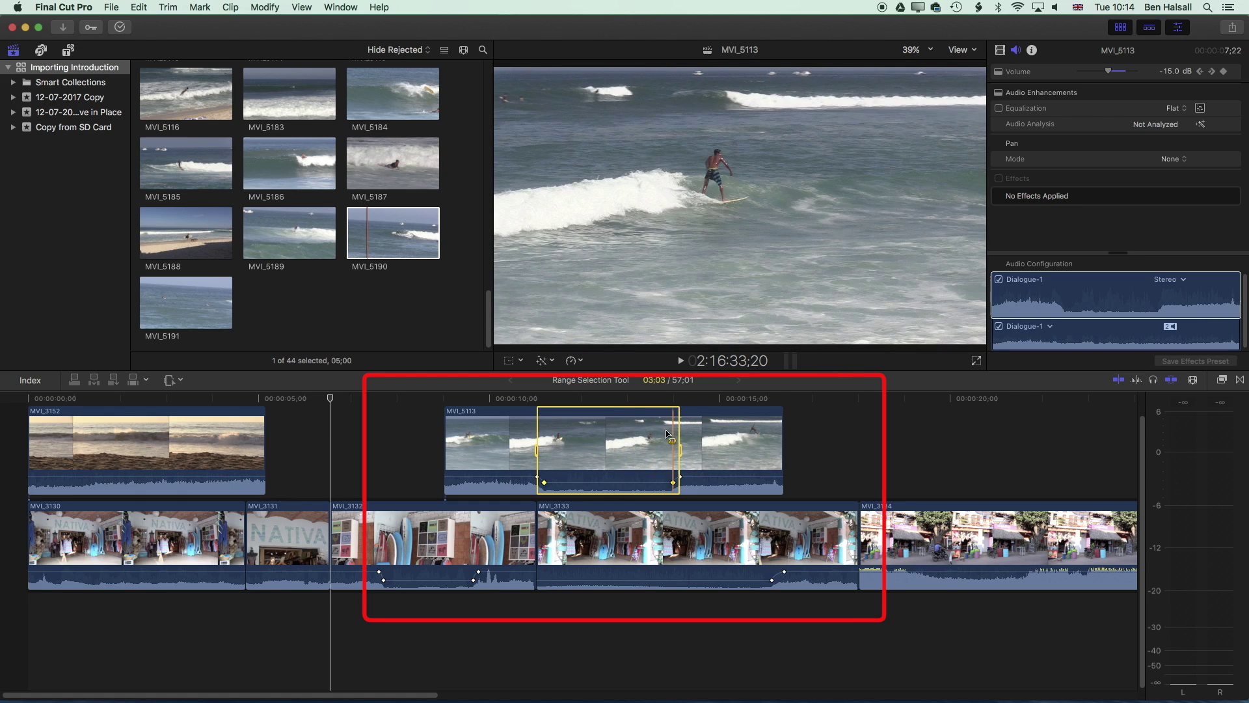
left_click_drag(684, 436, 784, 438)
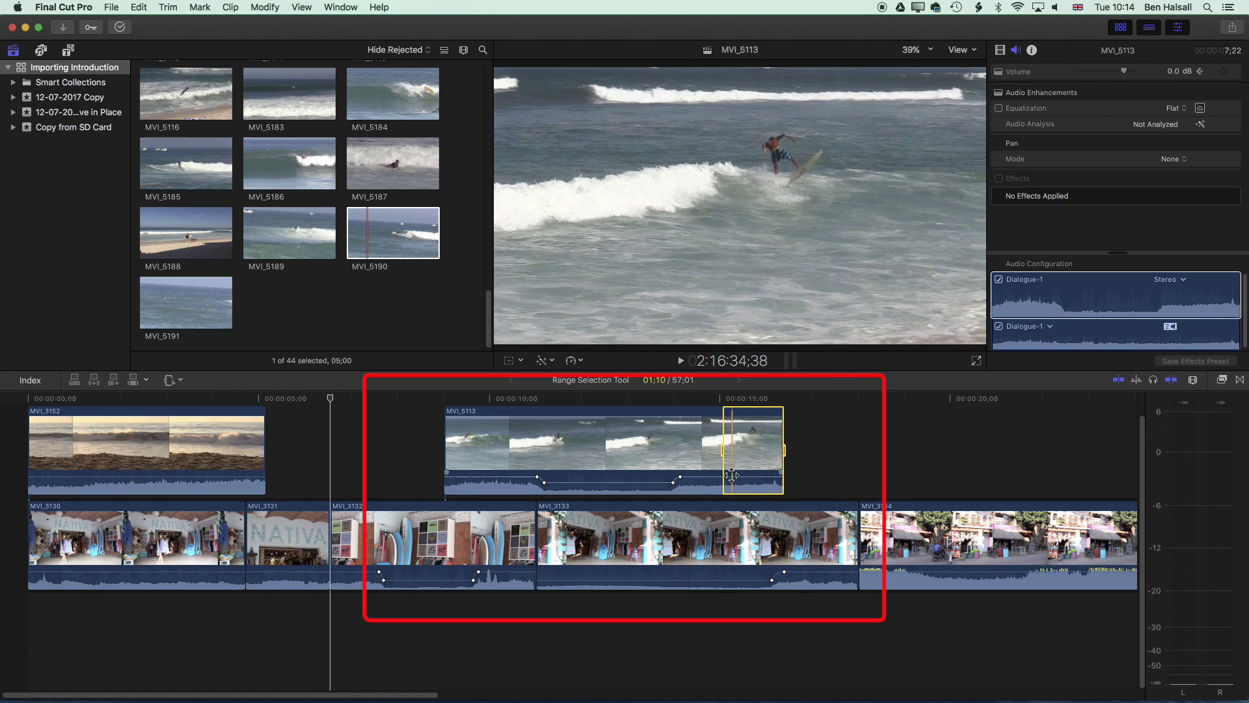
Retime the marked end of MVI_5113 to Slow 25%
left_click(576, 361)
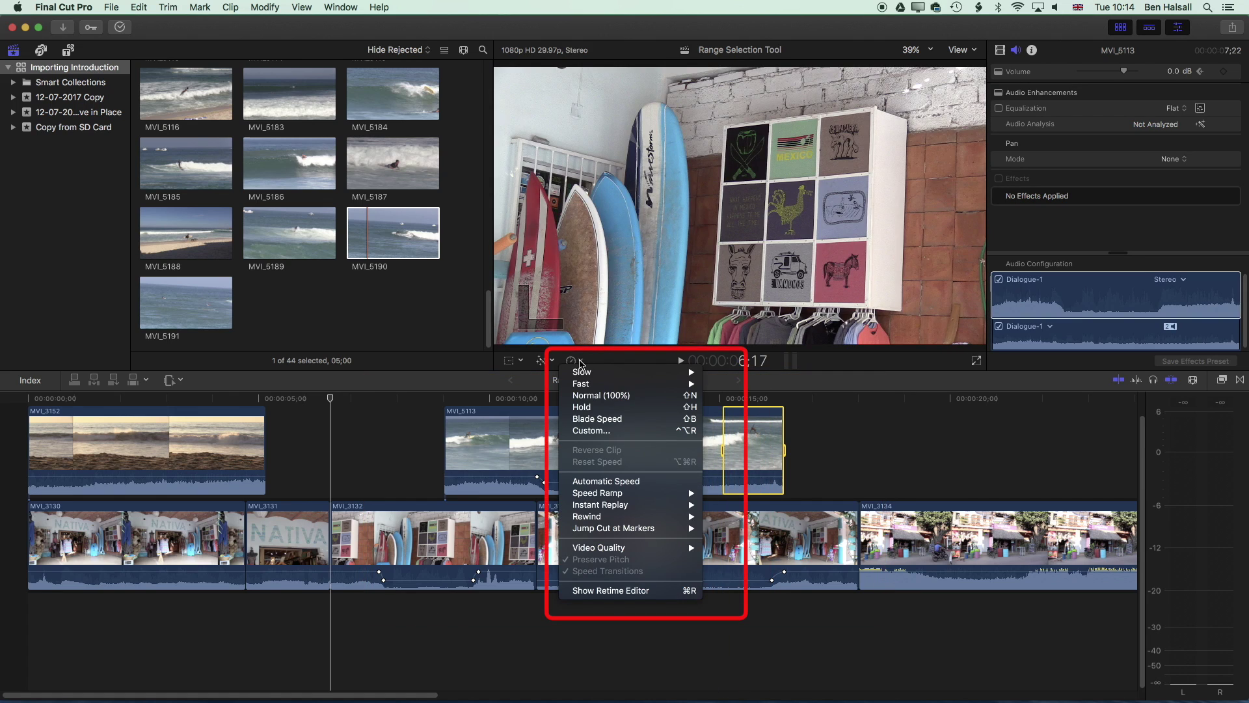
mouse_move(598, 378)
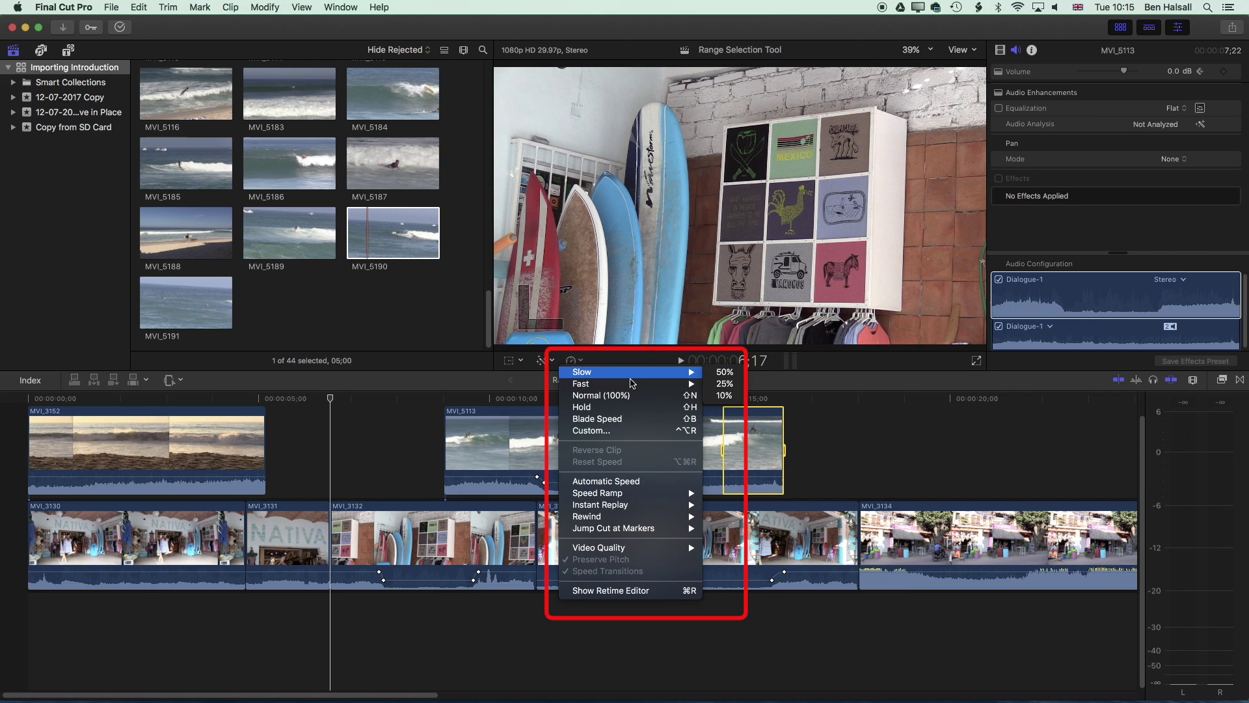
left_click(723, 385)
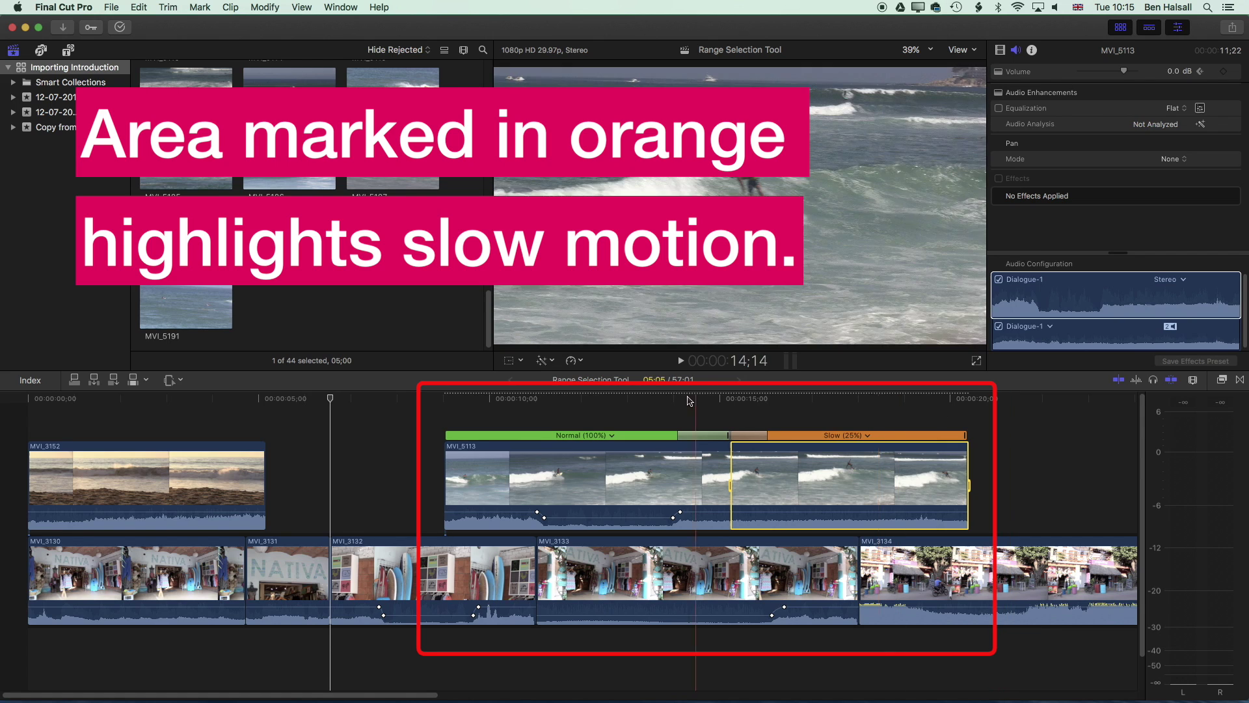
Play from just before the slowed section to check the slow motion, then stop
left_click(679, 398)
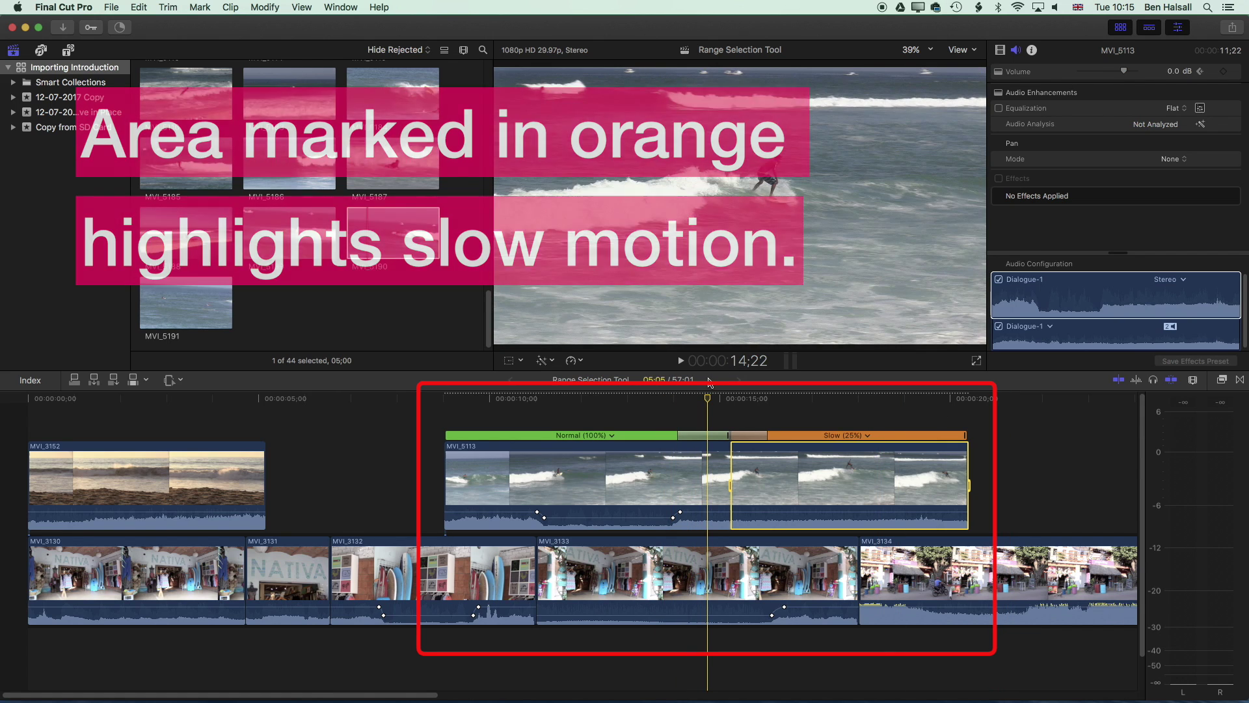
key("space")
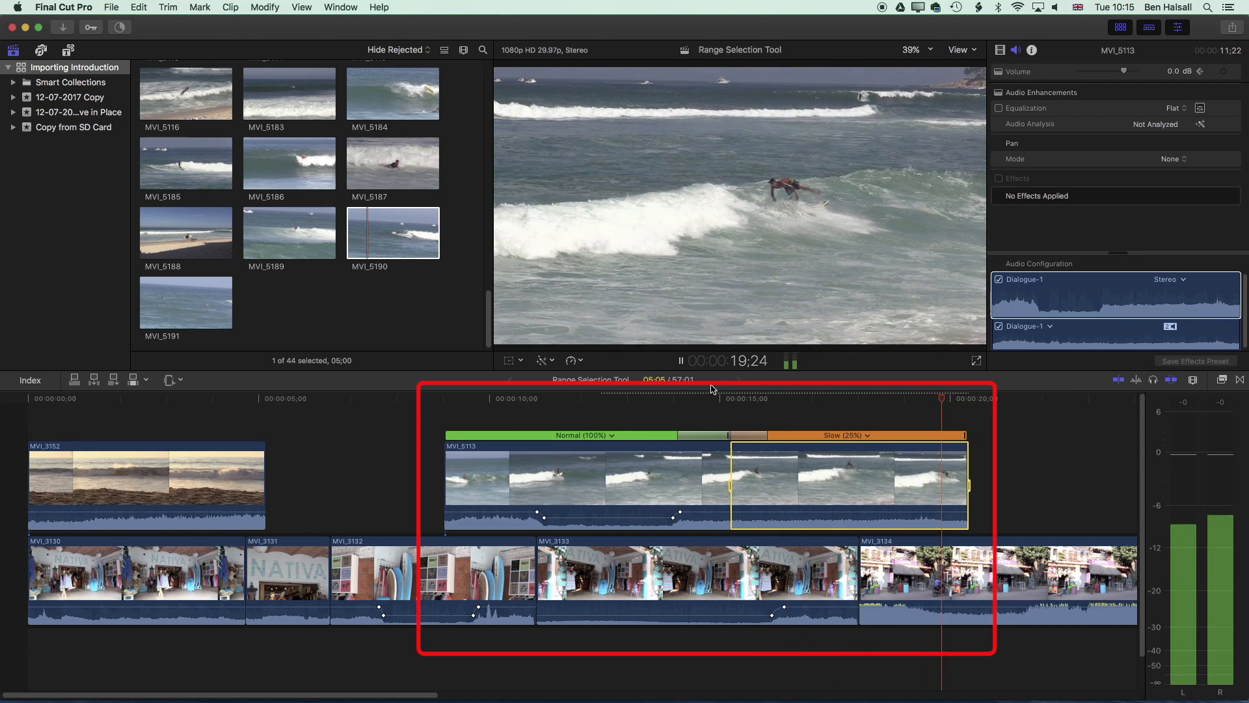
key("space")
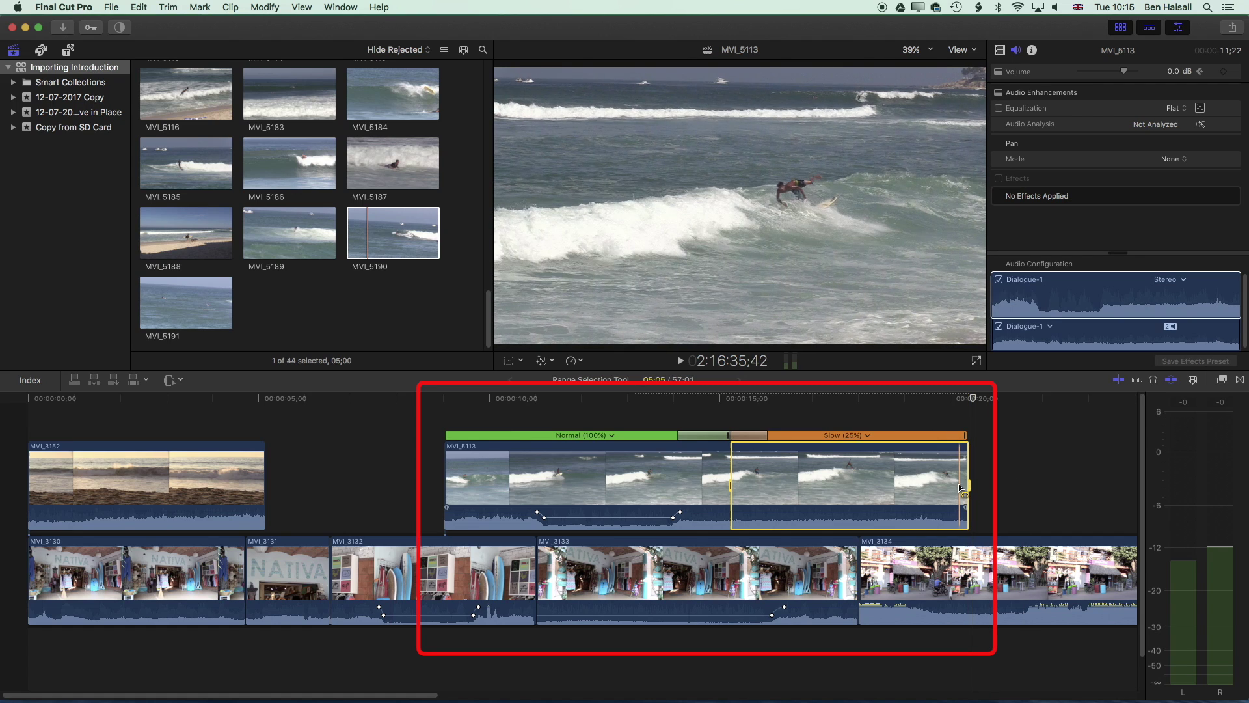
With the Select tool, drag MVI_5113's end edge right twice, scrubbing to preview the added slow-motion footage
left_click(181, 382)
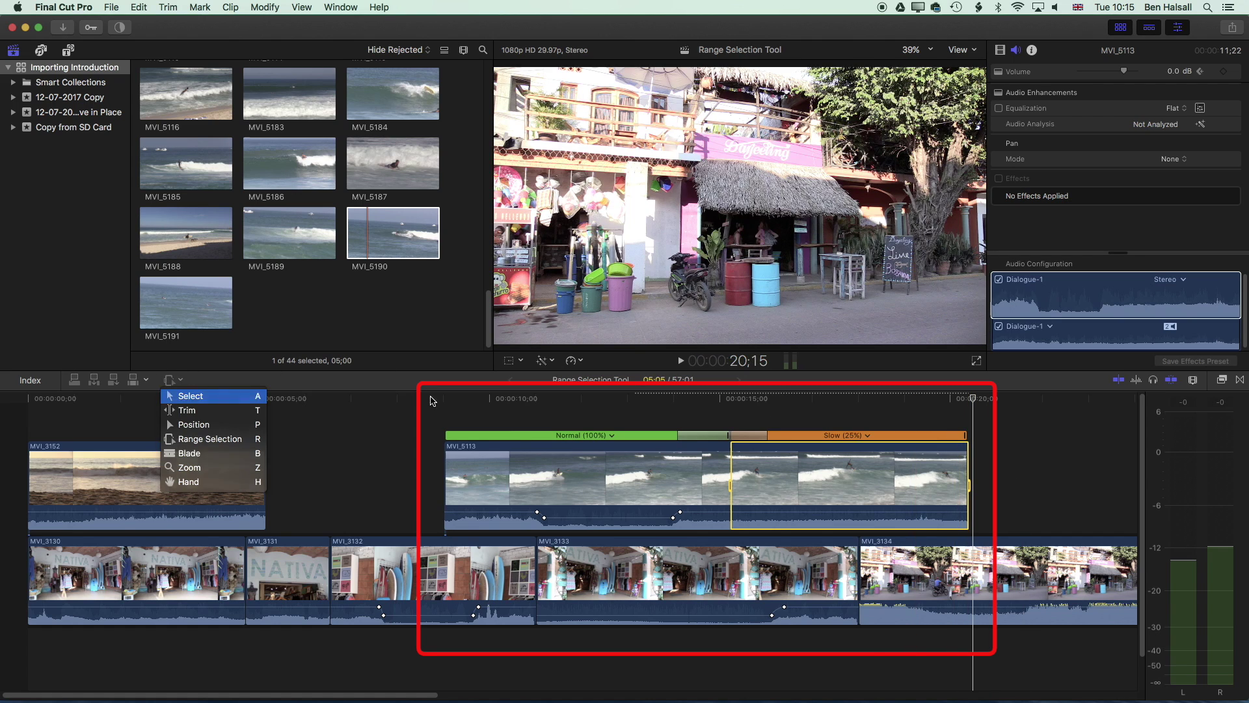
key("a")
left_click(957, 479)
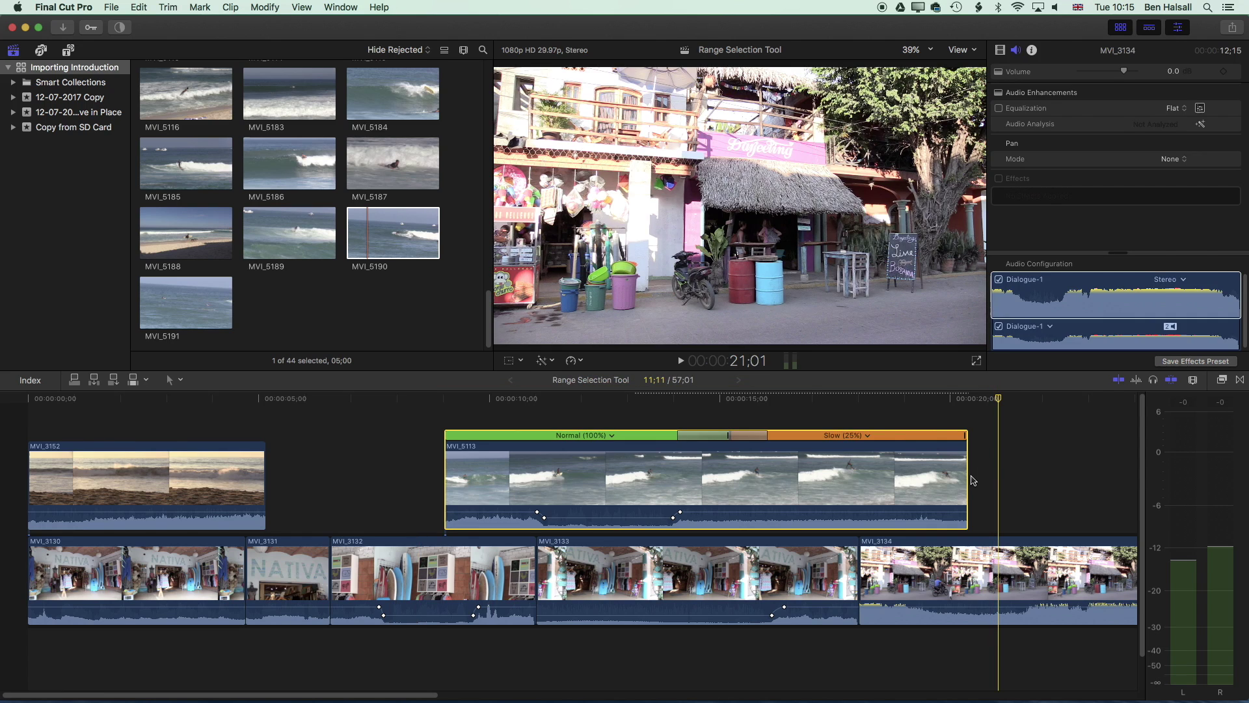
left_click_drag(969, 480, 1041, 475)
left_click_drag(941, 404, 997, 407)
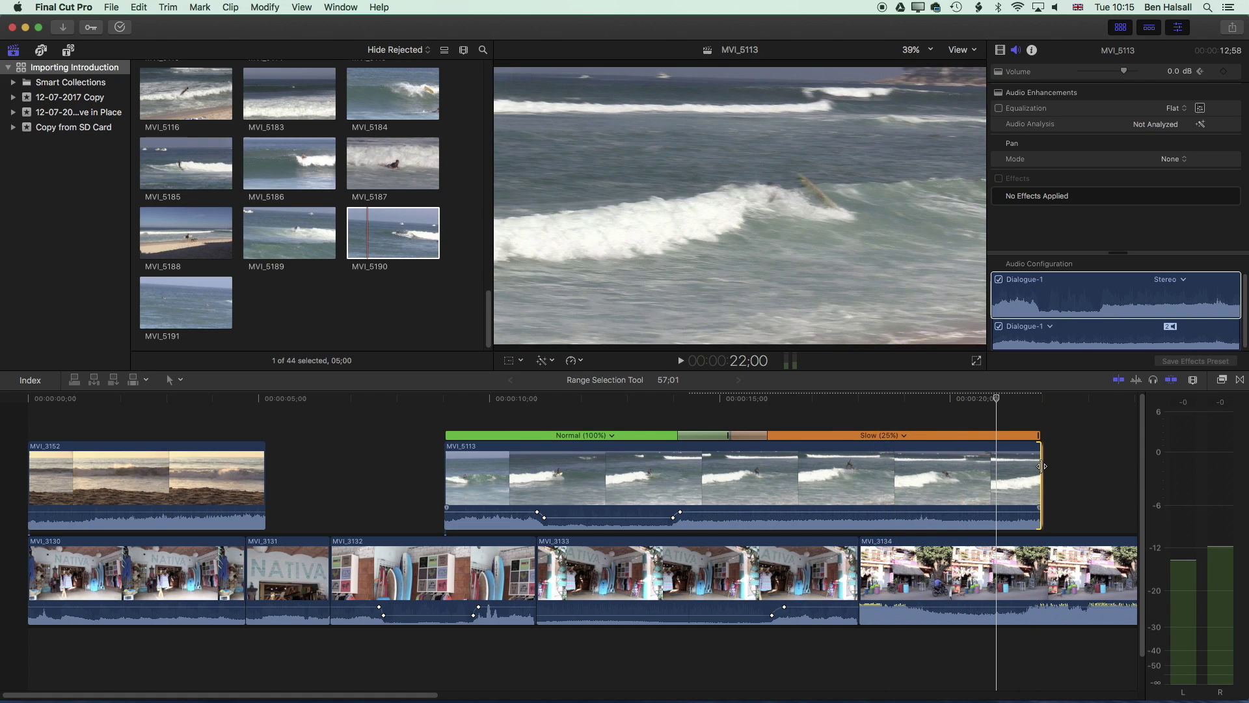
left_click_drag(1040, 464, 1095, 464)
left_click_drag(996, 400, 1051, 402)
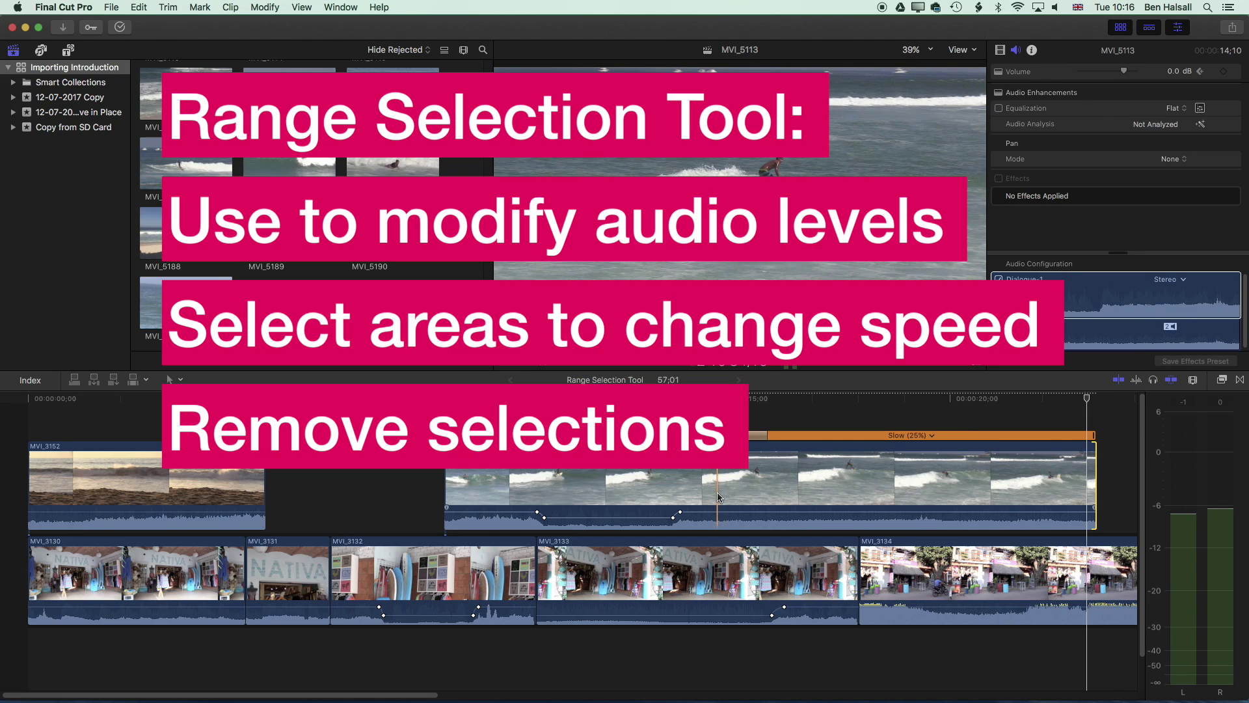
left_click(177, 381)
left_click(243, 381)
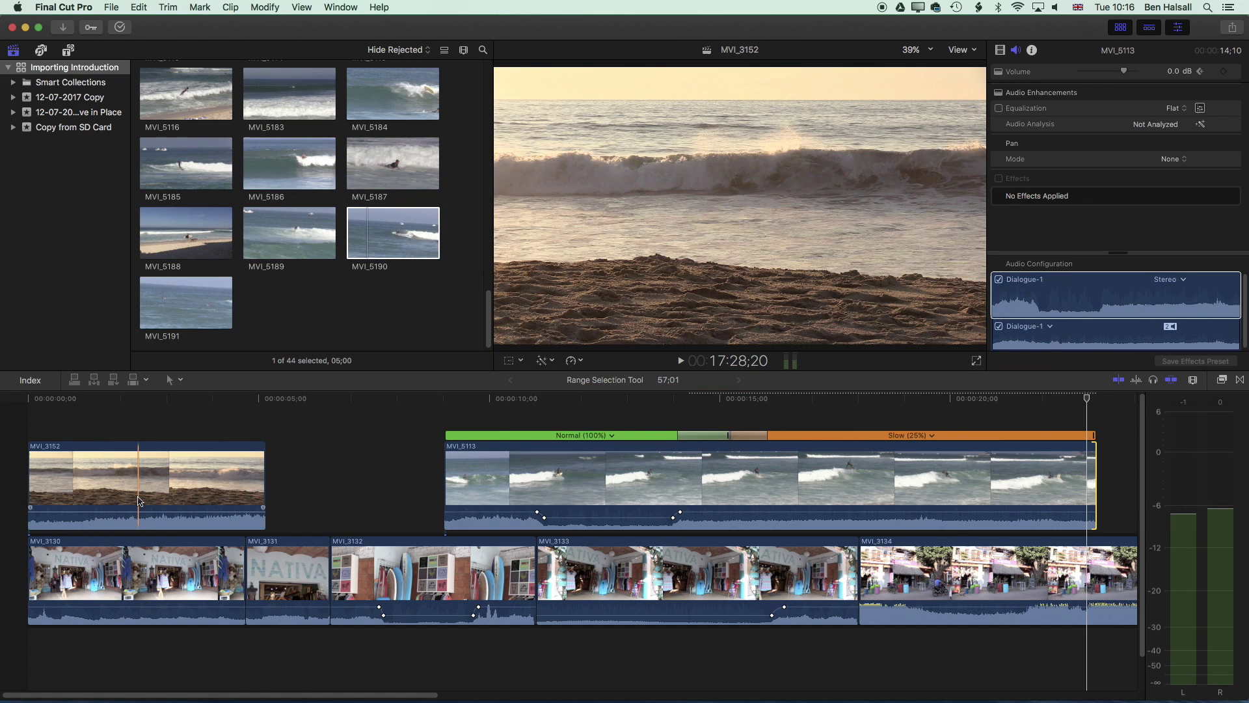
Mark a middle range of beach clip MVI_3152 and retime it to Slow 25%
key("i")
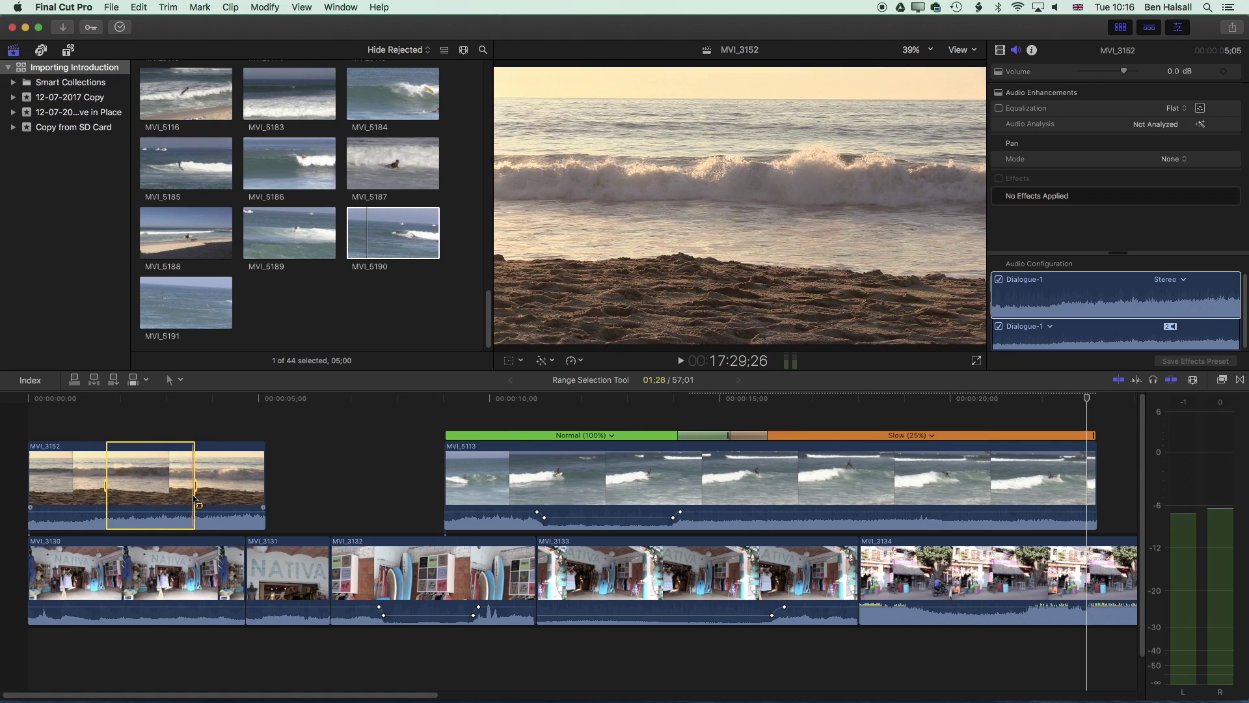
left_click(572, 360)
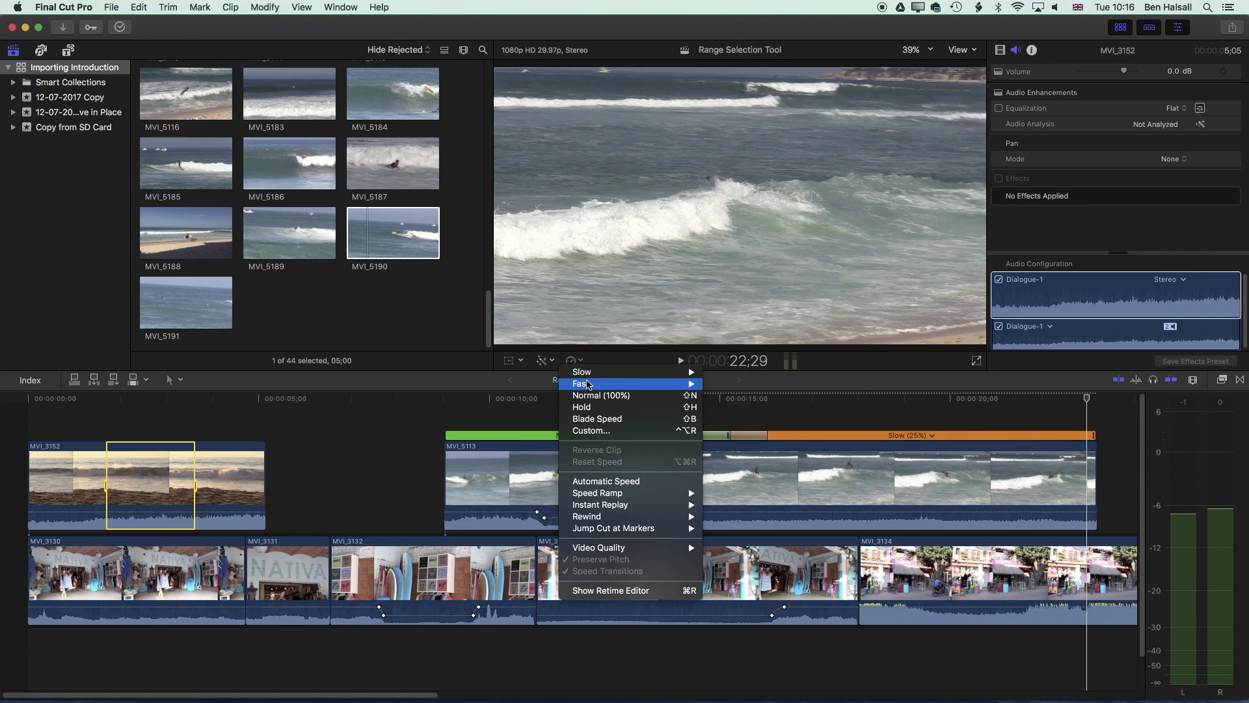
mouse_move(620, 376)
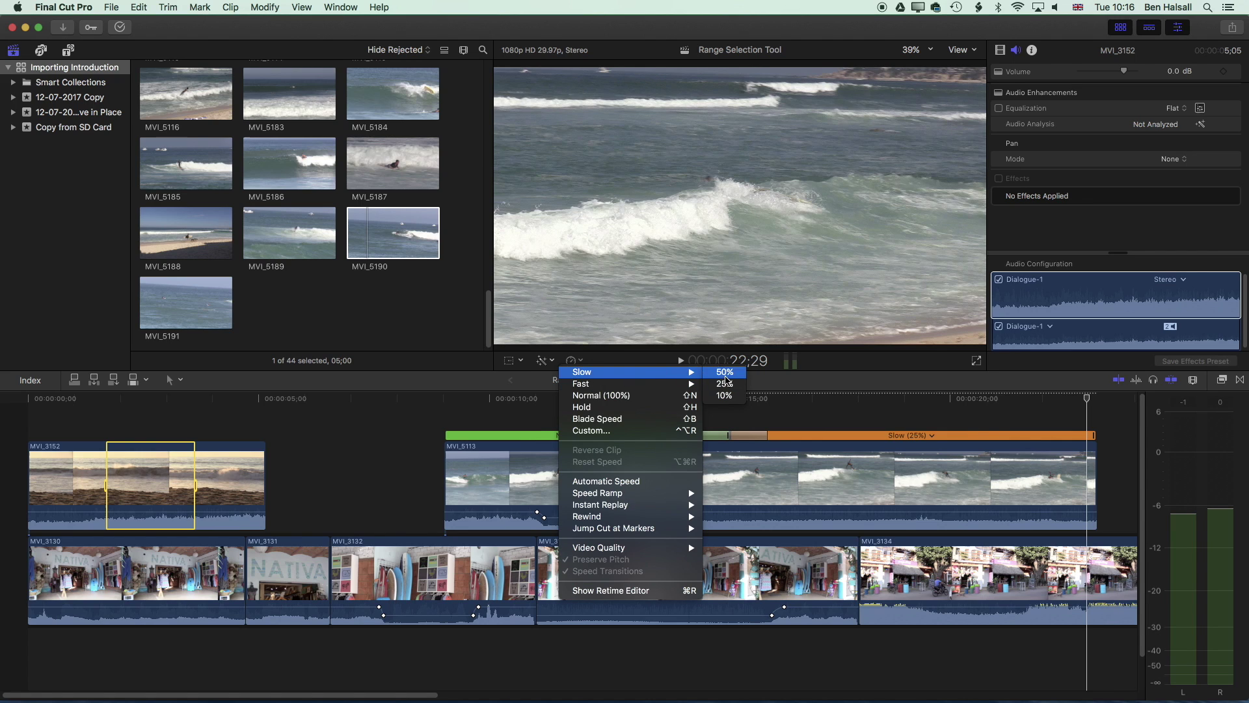
left_click(727, 384)
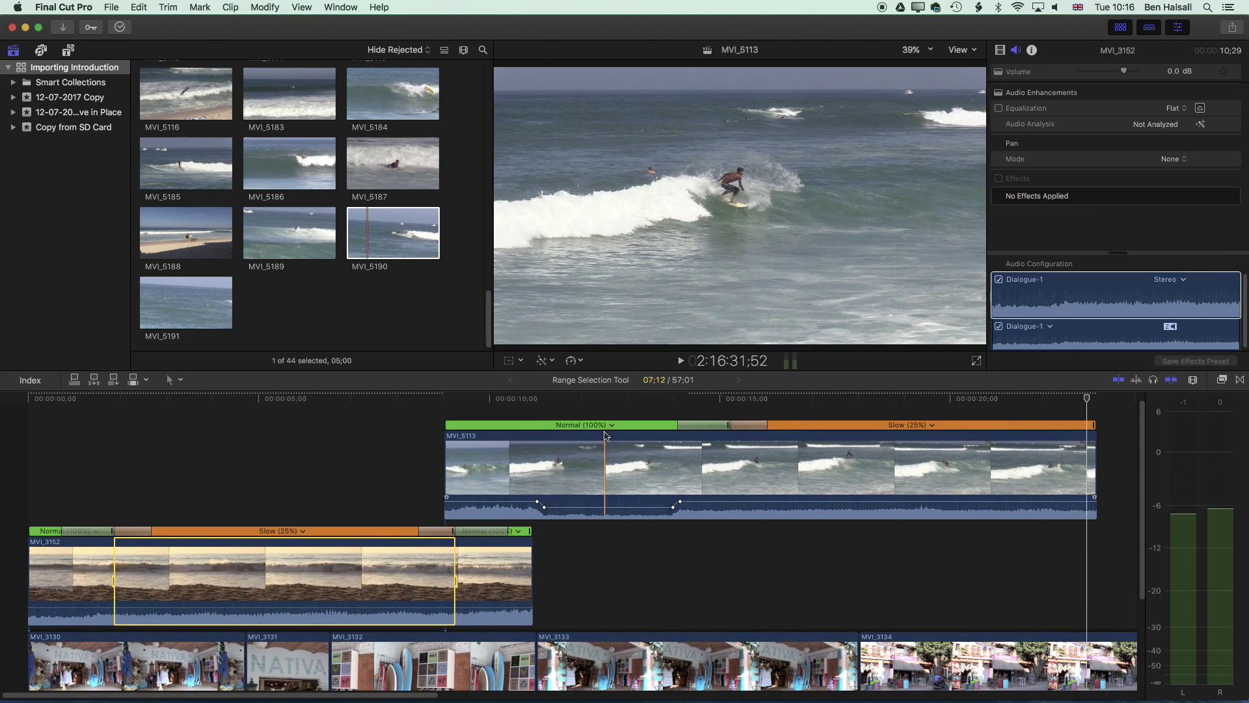
Move MVI_5113 past the lengthened MVI_3152 and trim away most of its opening
left_click_drag(625, 490, 706, 548)
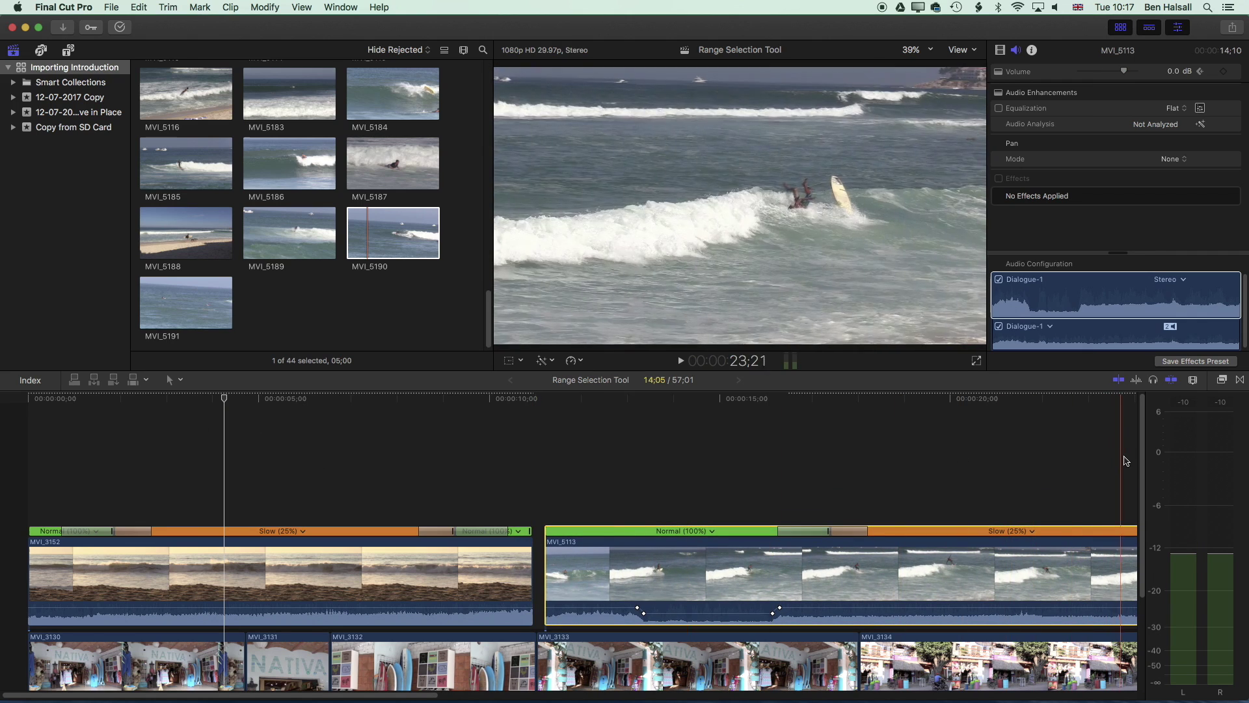
scroll(1144, 451, "down", 3)
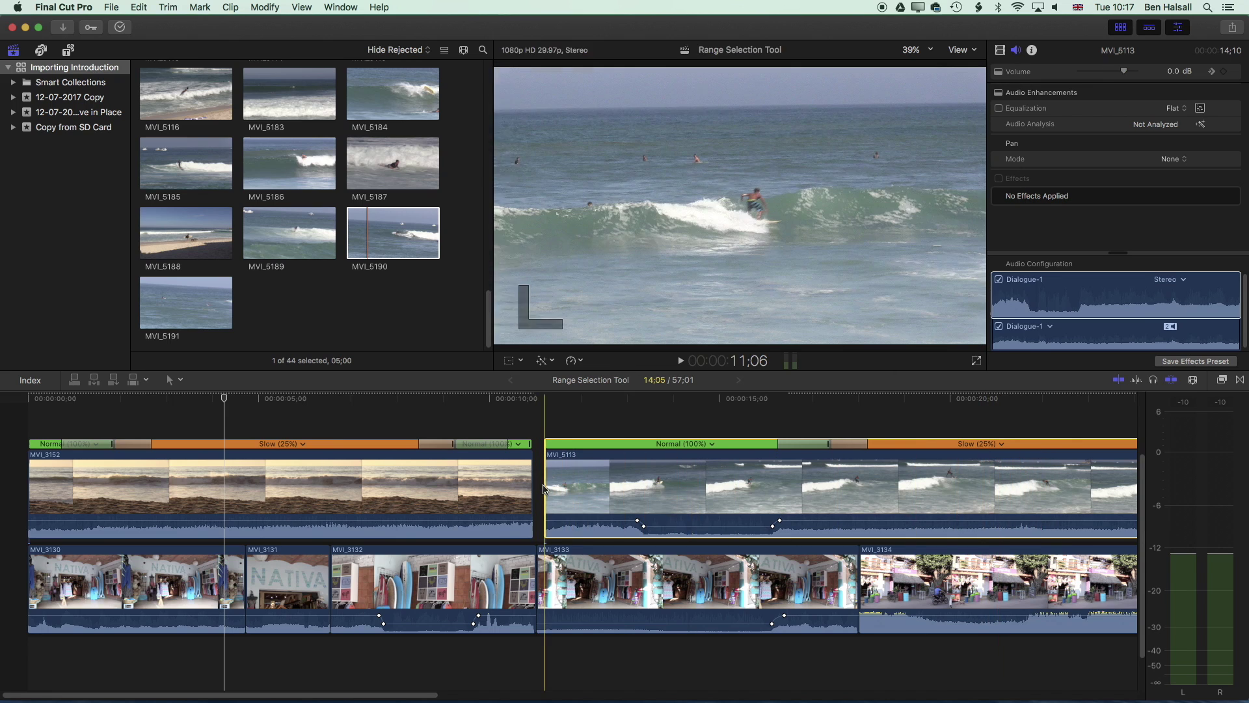
left_click_drag(544, 490, 809, 495)
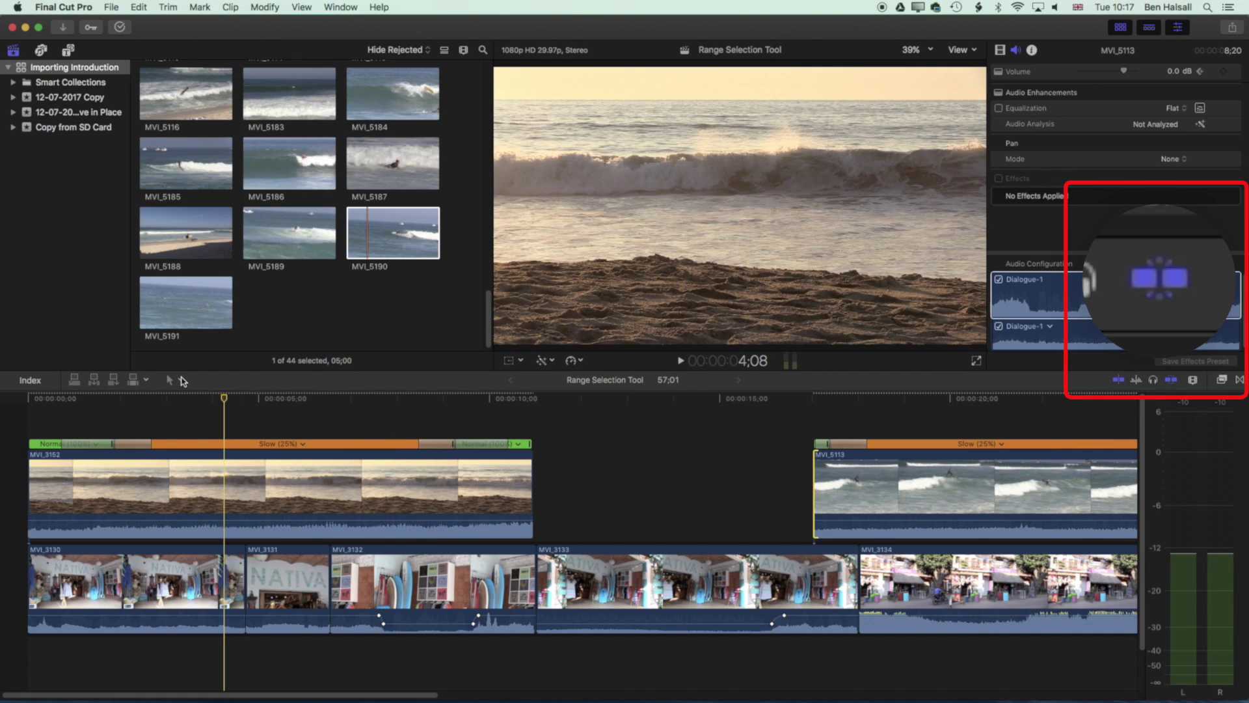
Switch to the Range Selection tool and turn timeline snapping off
left_click(182, 380)
left_click(183, 441)
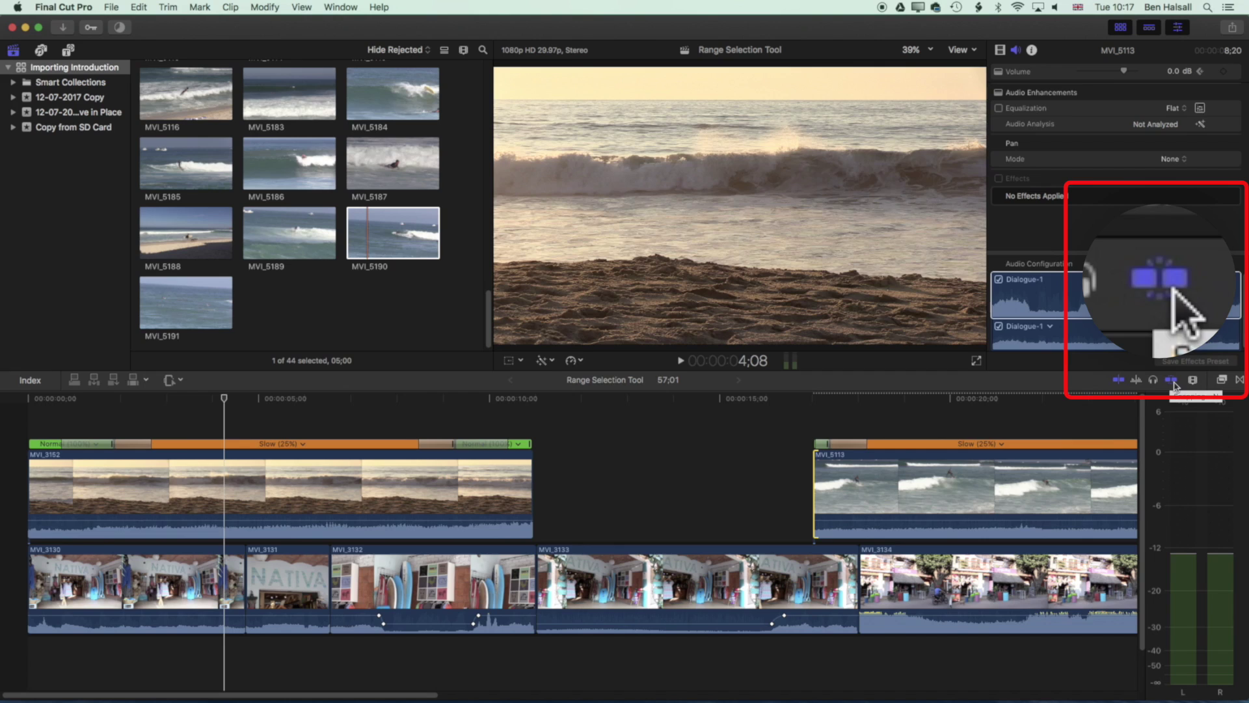
left_click(1174, 385)
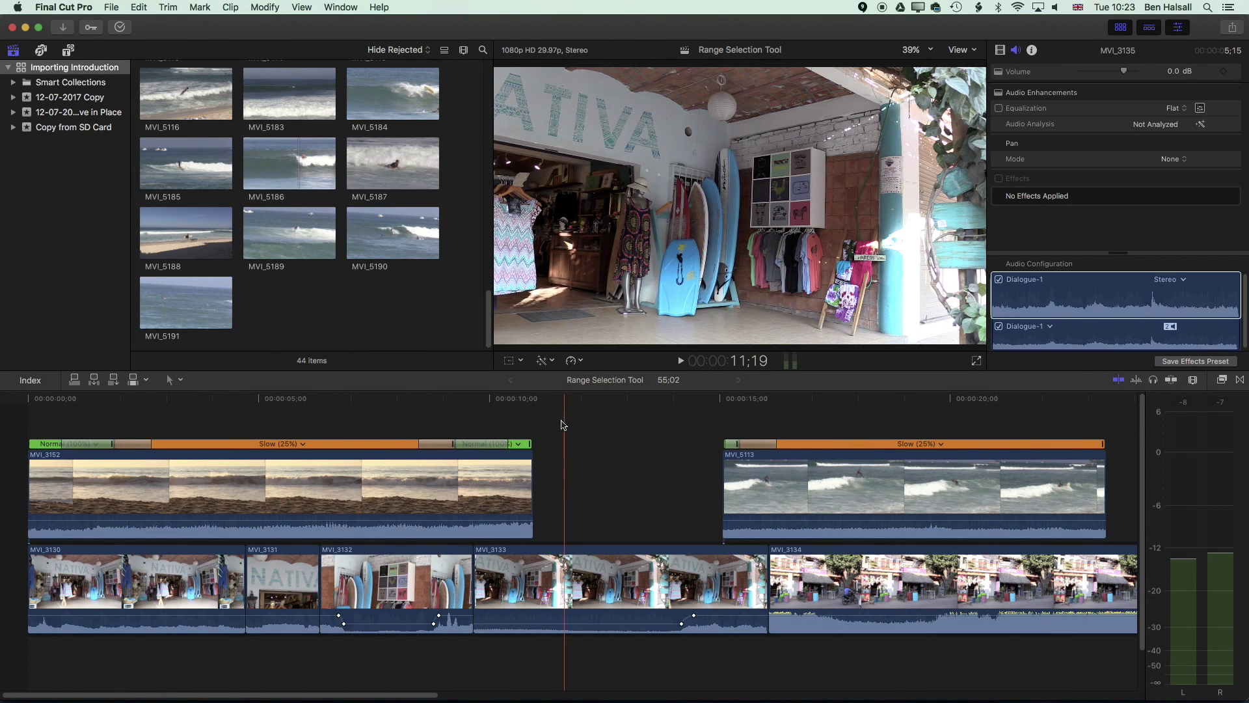
Set the browser filmstrips to show one thumbnail every 2 seconds
left_click(300, 175)
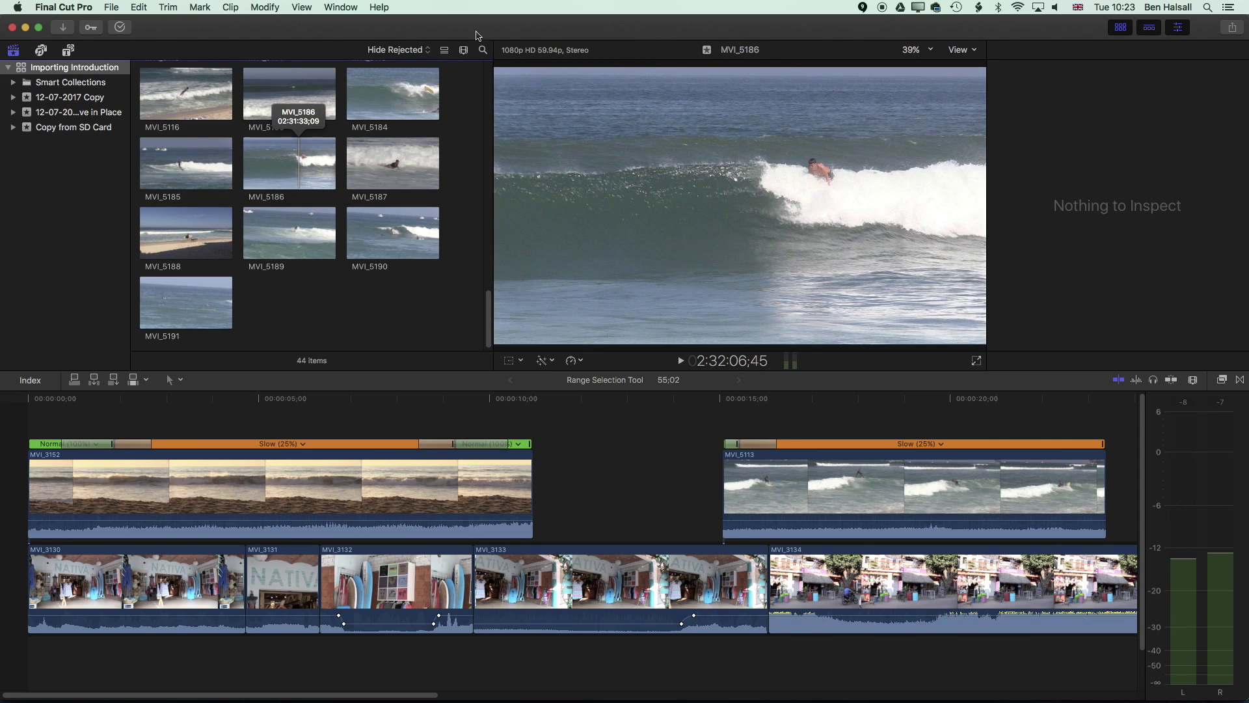
left_click(464, 50)
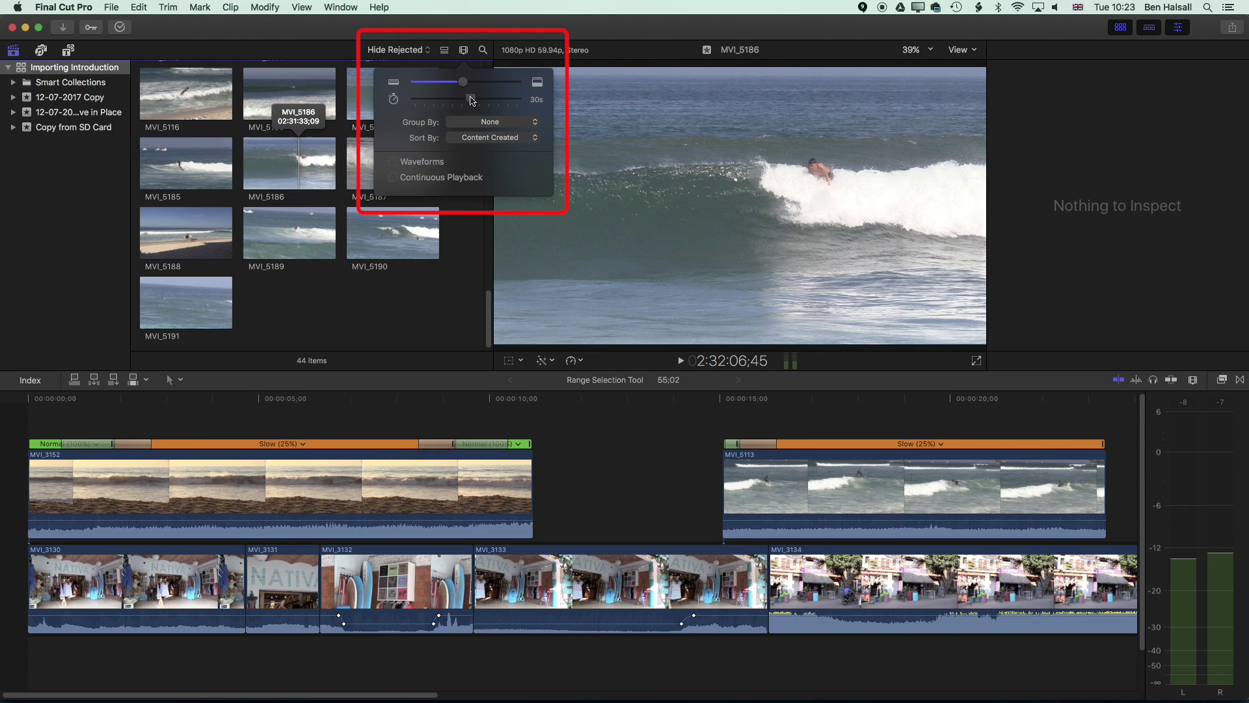
left_click_drag(472, 100, 489, 99)
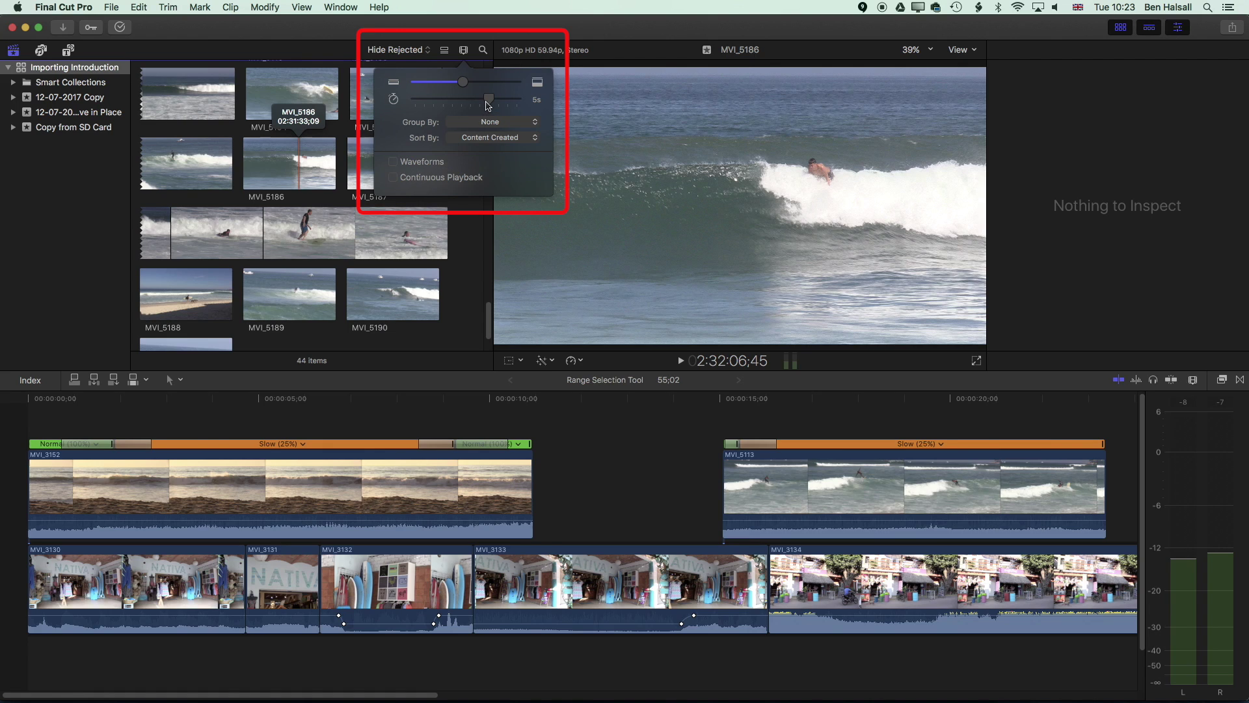
left_click_drag(488, 101, 498, 101)
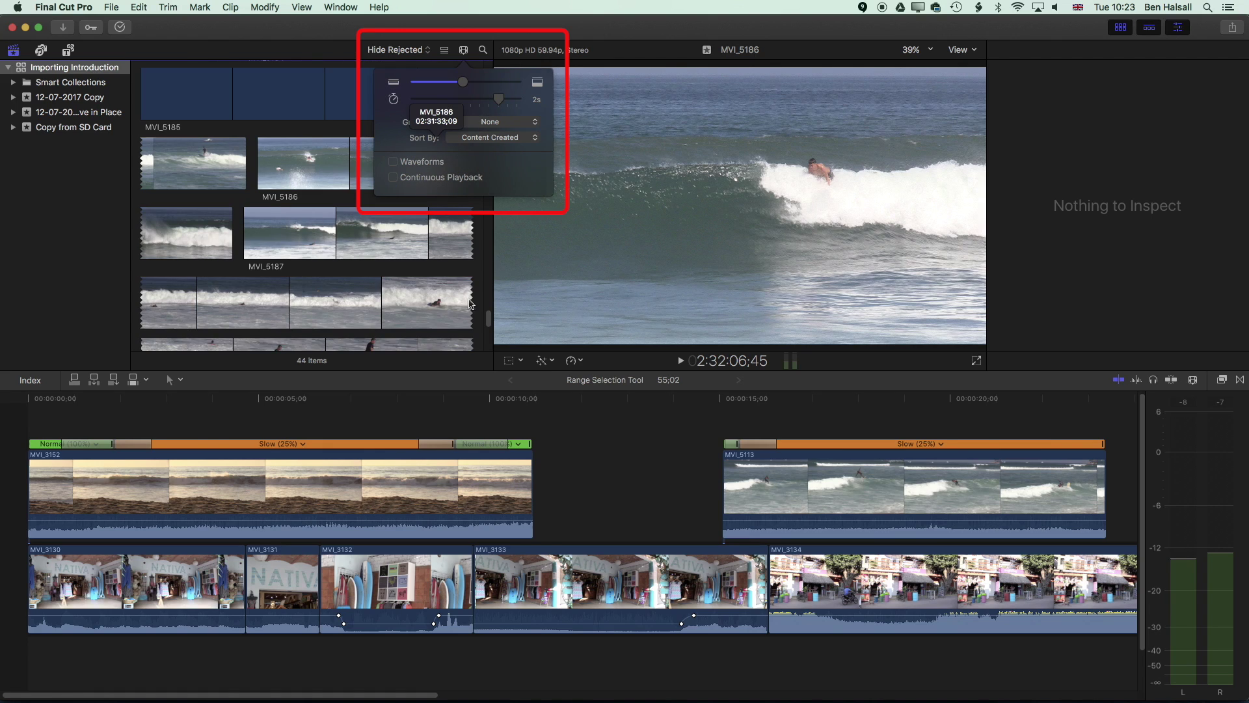
left_click(472, 303)
scroll(485, 304, "up", 5)
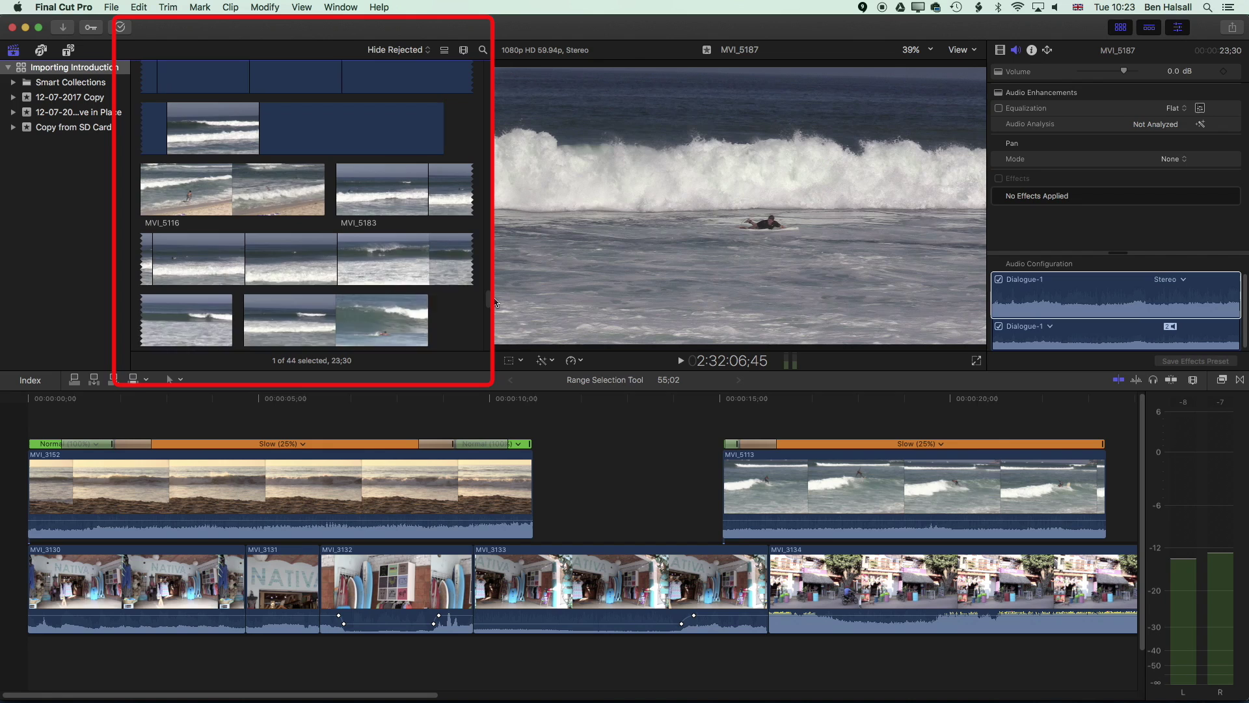
Mark ranges across the first and second rows of MVI_5114's filmstrip
left_click_drag(494, 303, 499, 280)
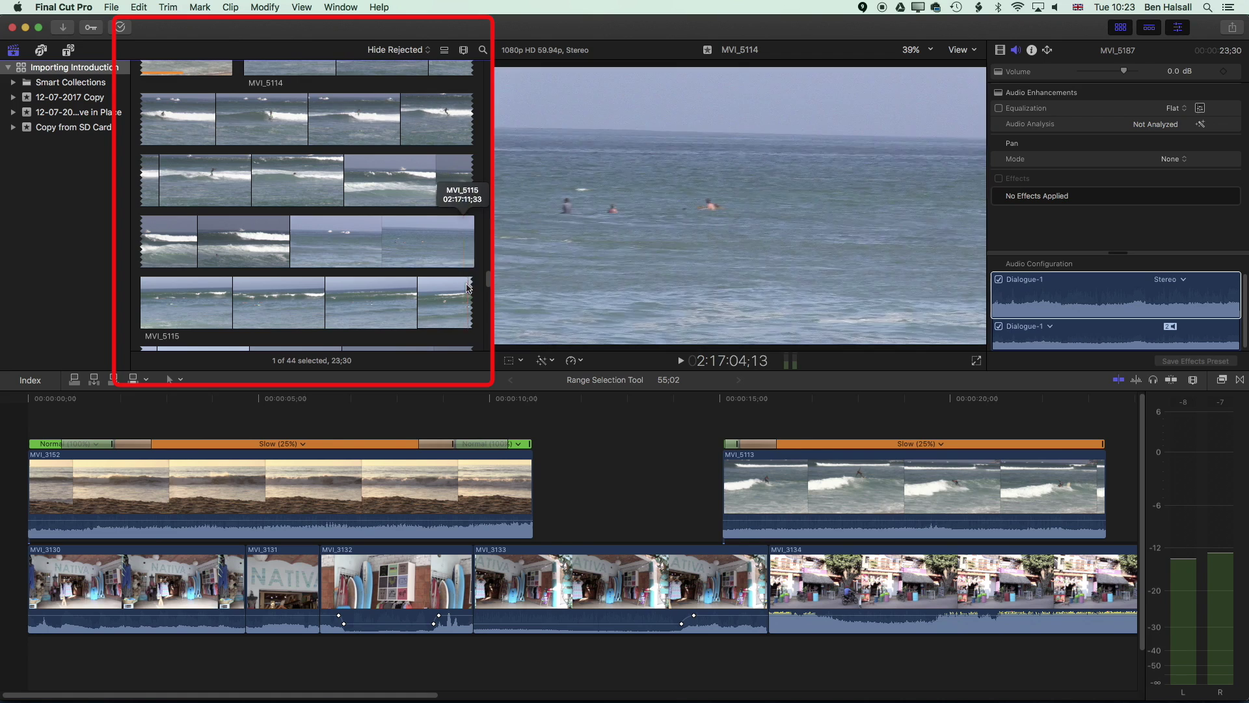
left_click_drag(488, 285, 488, 280)
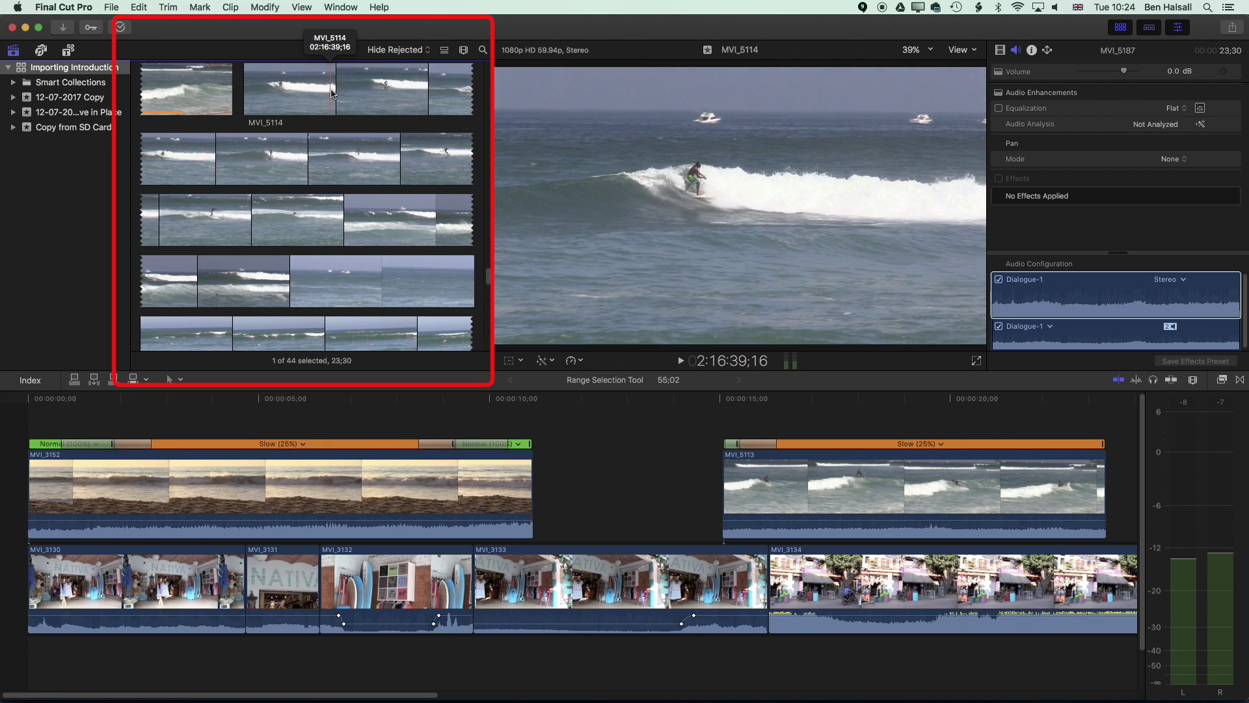
left_click_drag(271, 93, 454, 117)
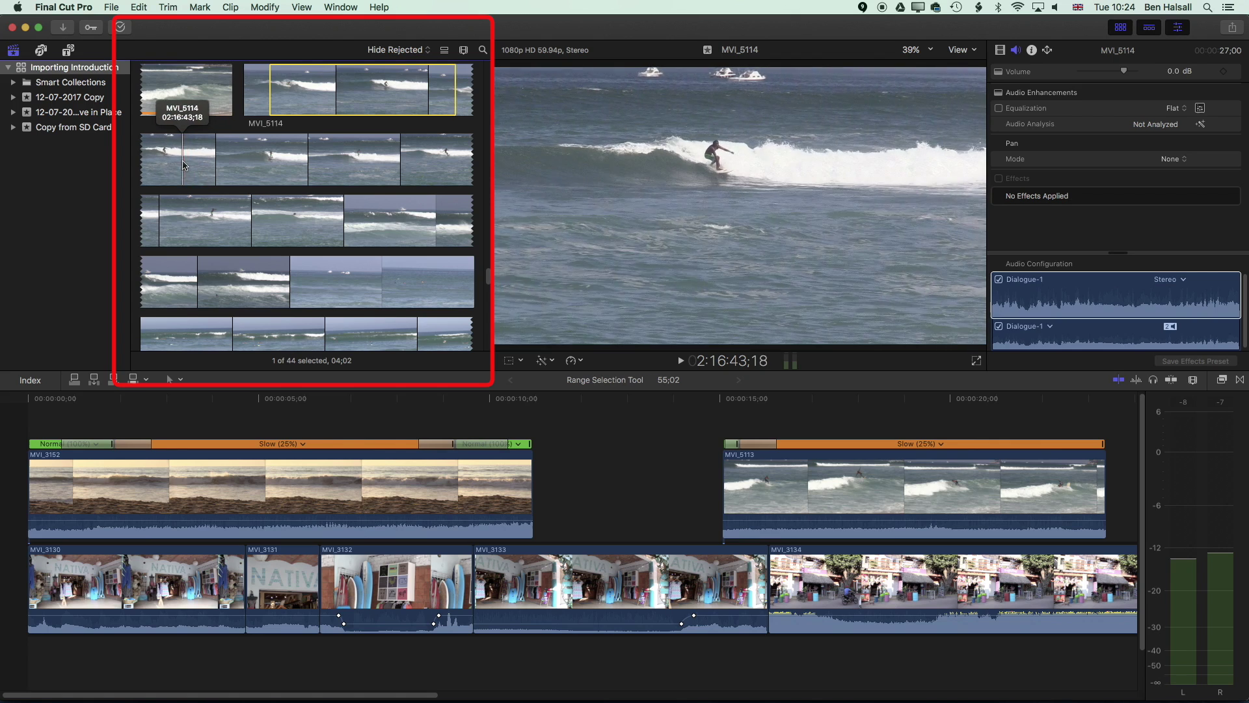
left_click_drag(183, 161, 318, 160)
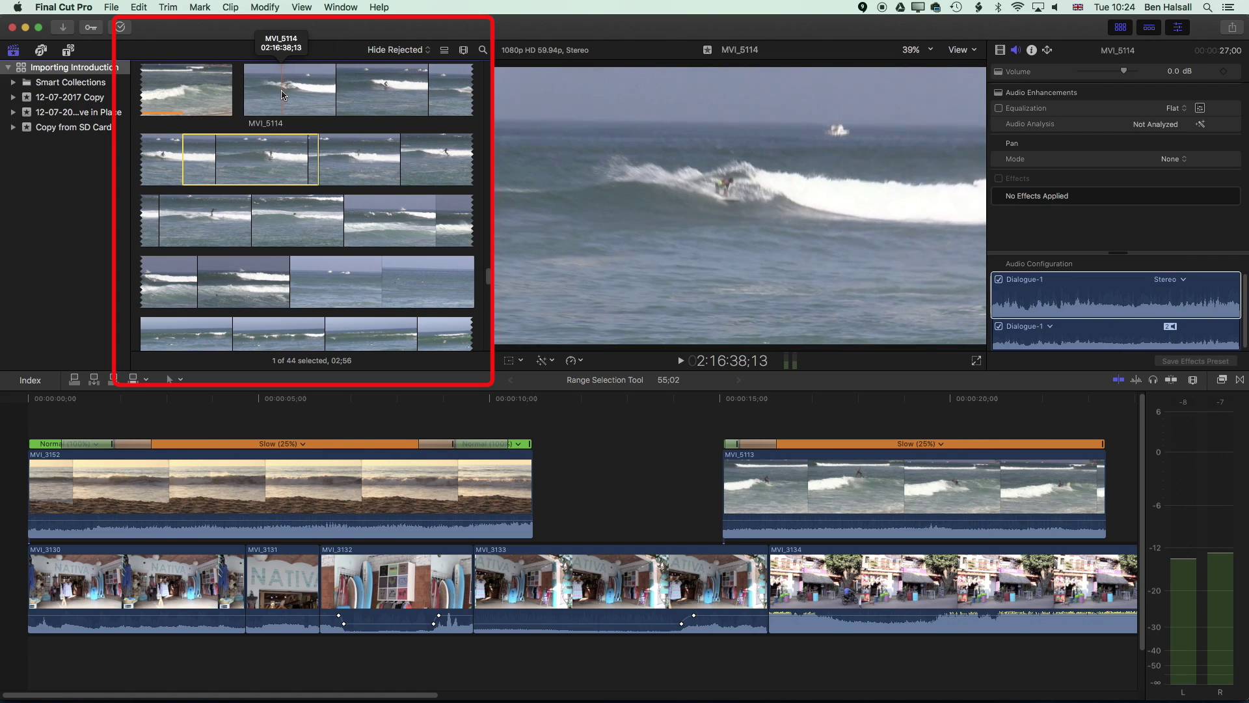
left_click_drag(282, 95, 412, 98)
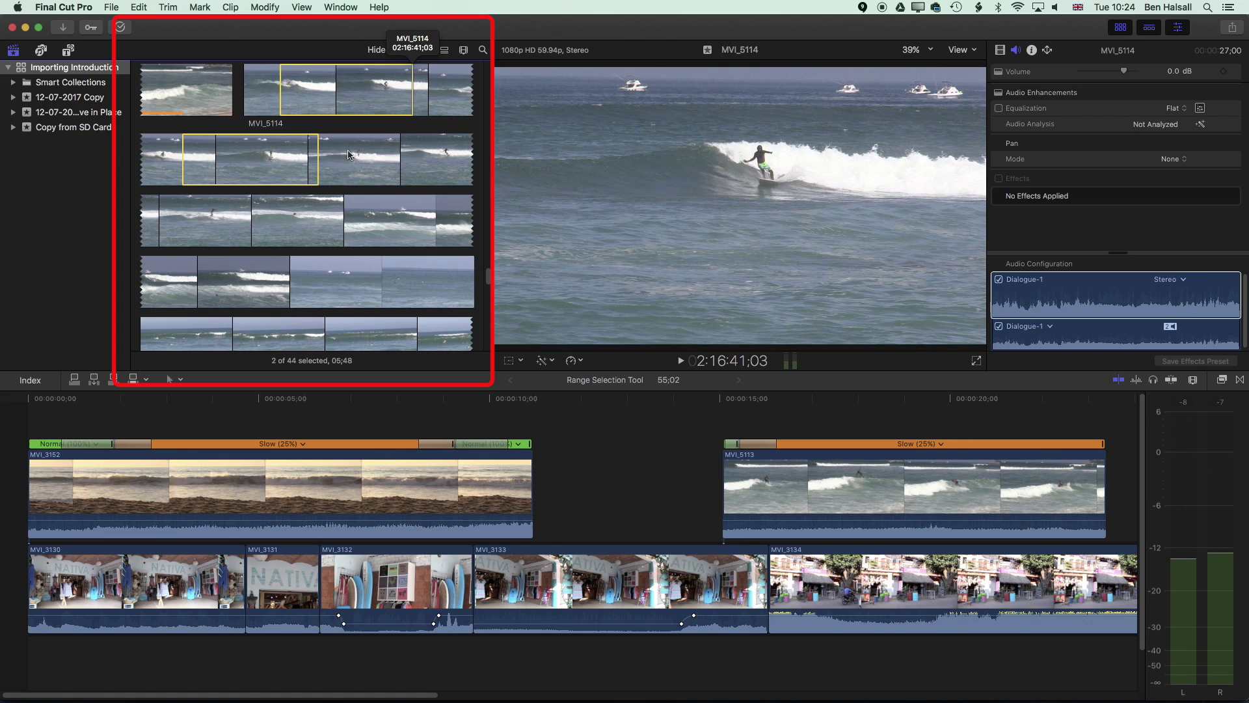
left_click(300, 160)
Add a third MVI_5114 range on the next row and drag the ranges toward the timeline
scroll(306, 195, "down", 1)
left_click_drag(318, 198, 334, 209)
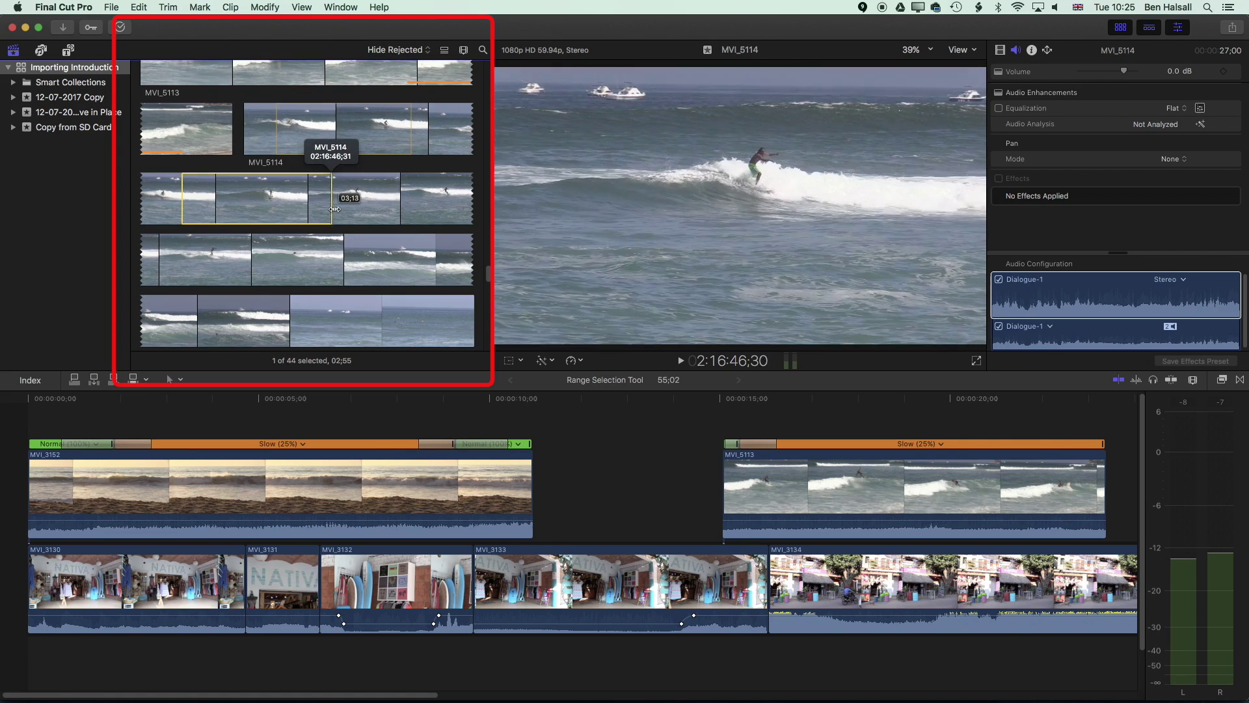
left_click_drag(301, 260, 440, 261)
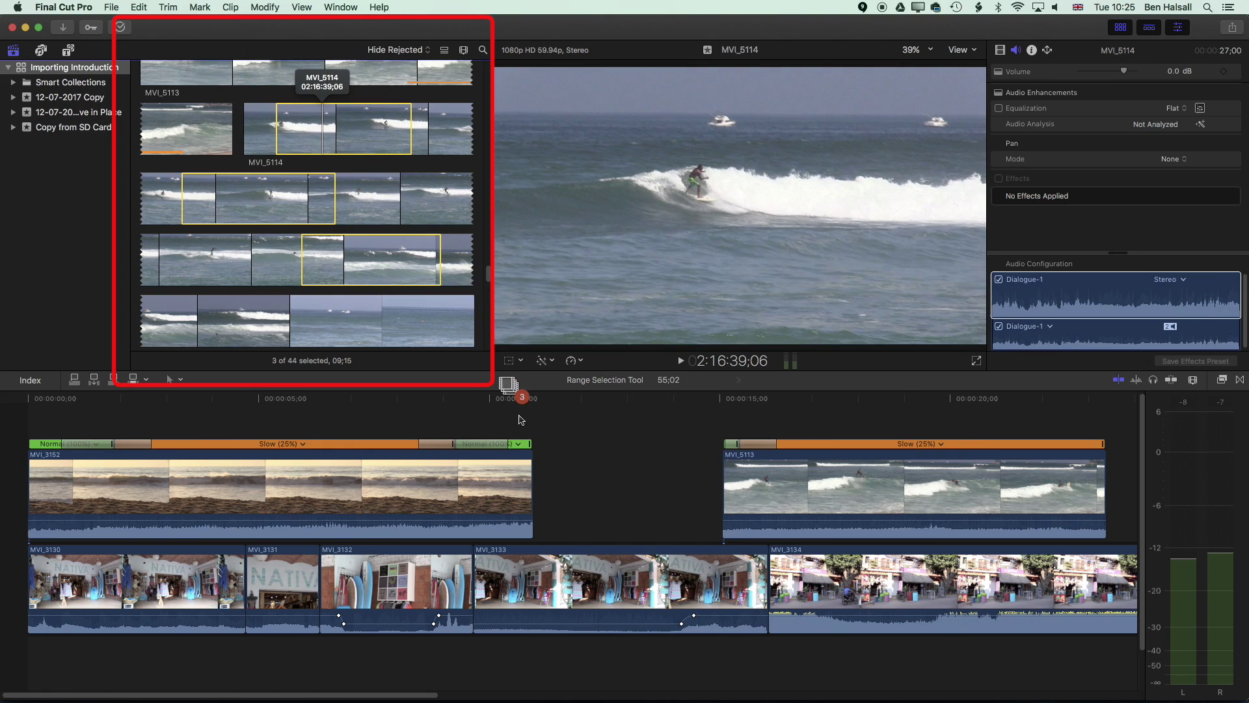
left_click_drag(521, 420, 550, 481)
left_click_drag(425, 695, 857, 697)
Connect the three MVI_5114 ranges above the storyline and move the playhead onto them
left_click(324, 133)
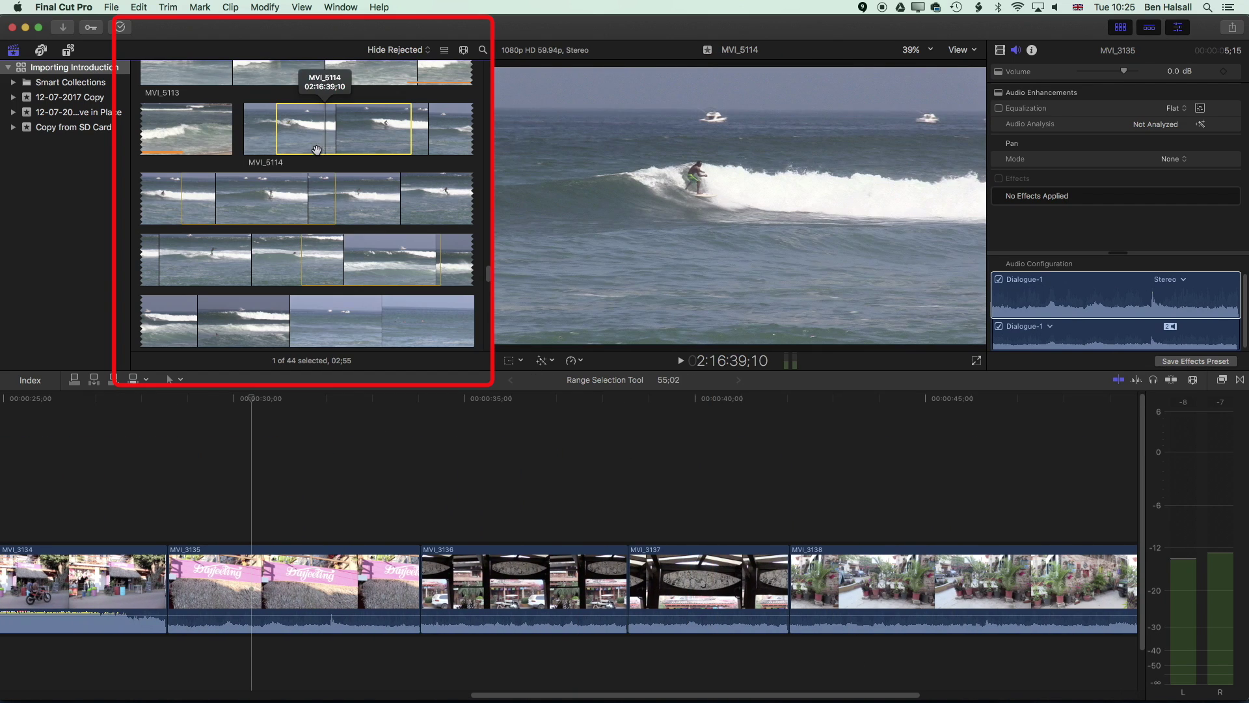
left_click_drag(355, 428, 289, 484)
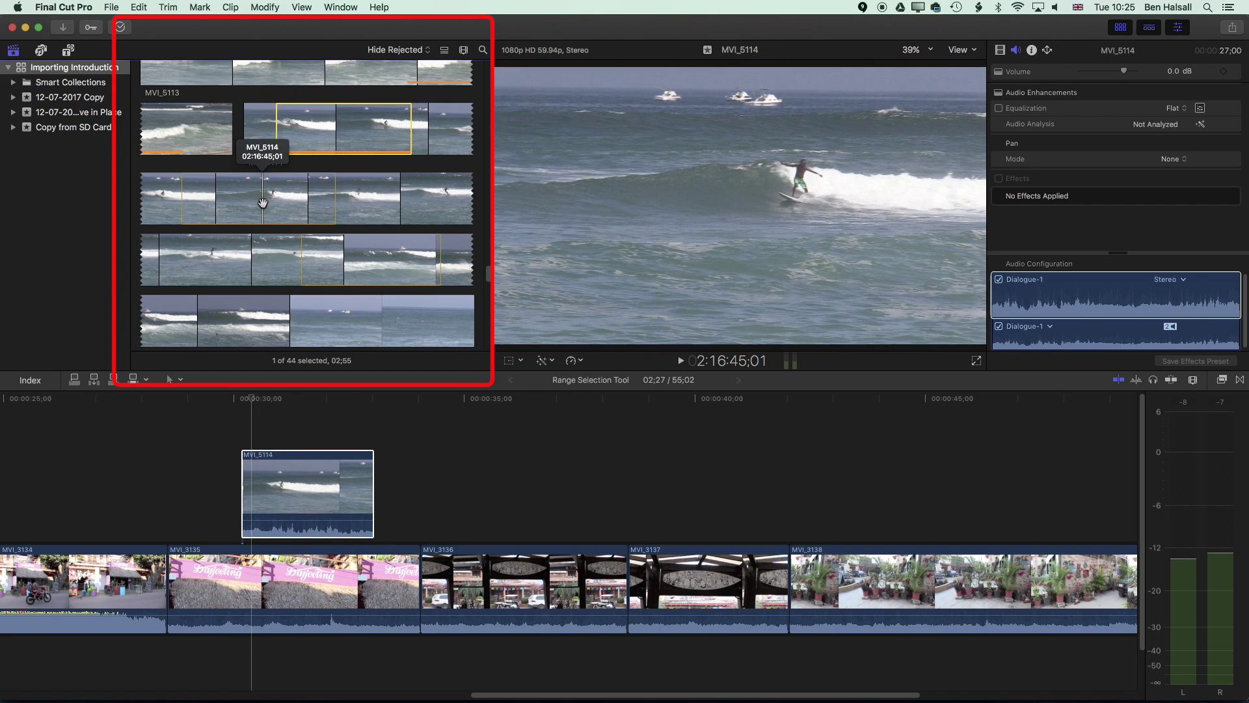
left_click(260, 206, "super")
left_click(351, 255, "super")
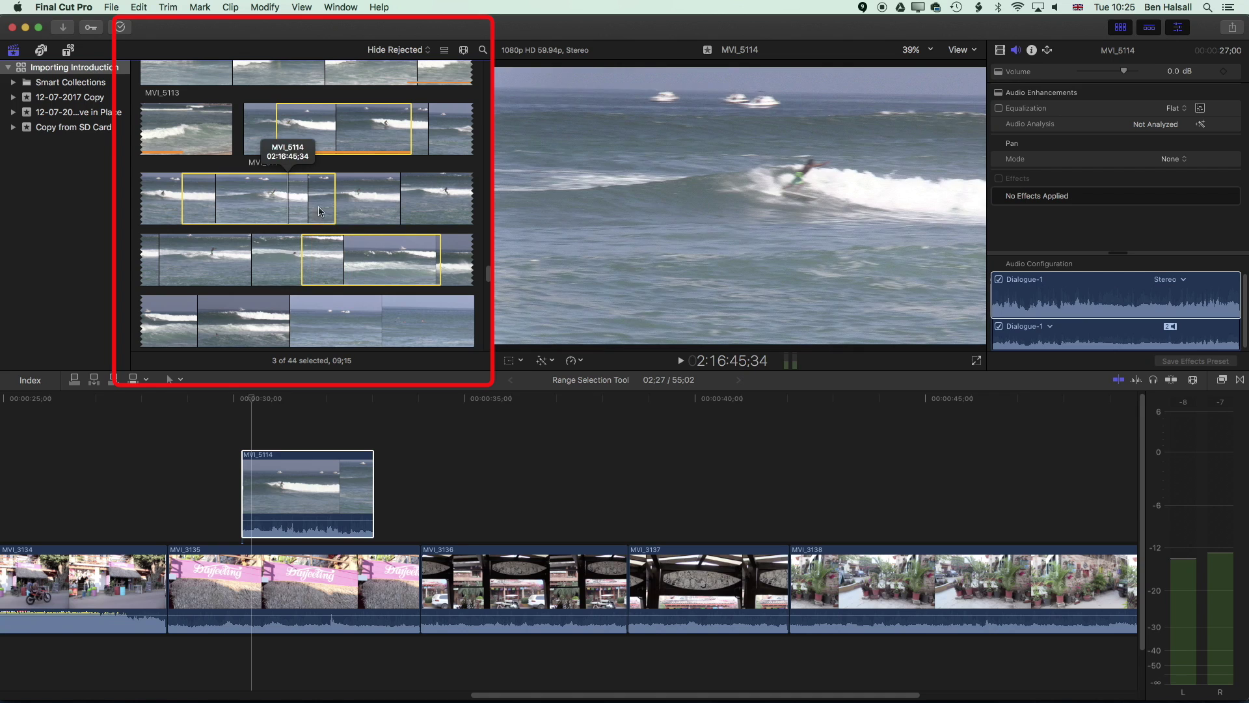
left_click_drag(306, 259, 481, 486)
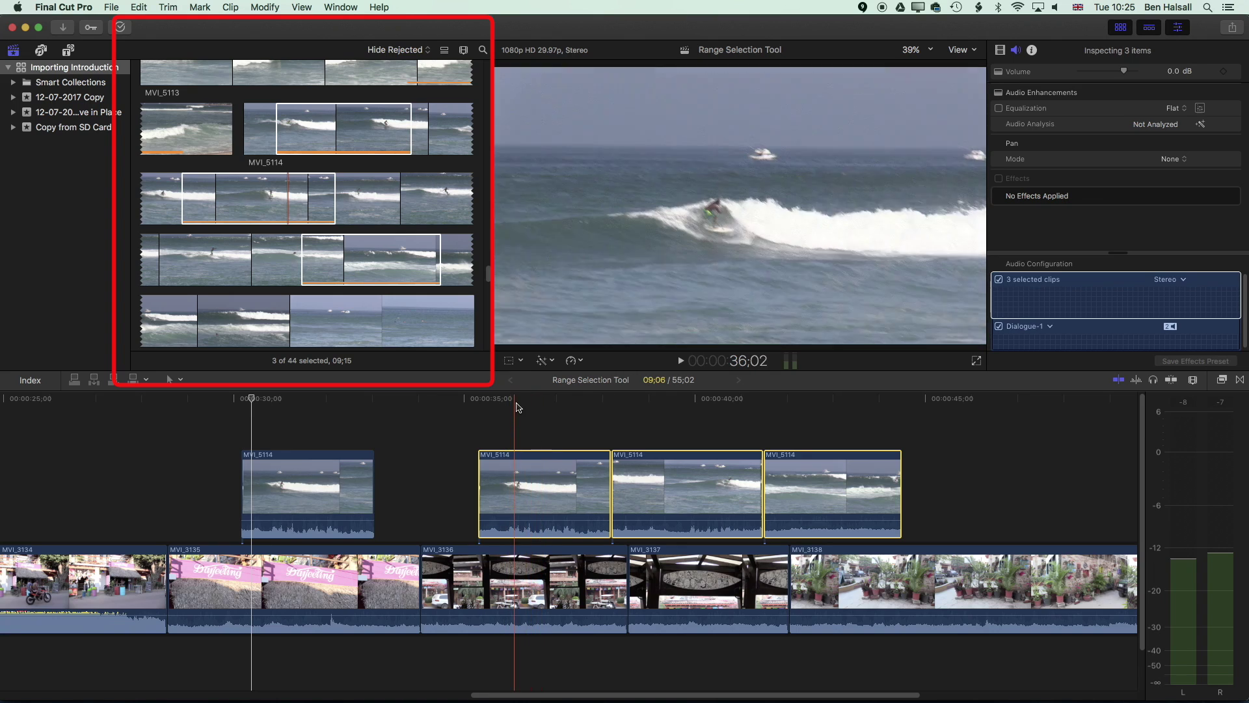
left_click(516, 424)
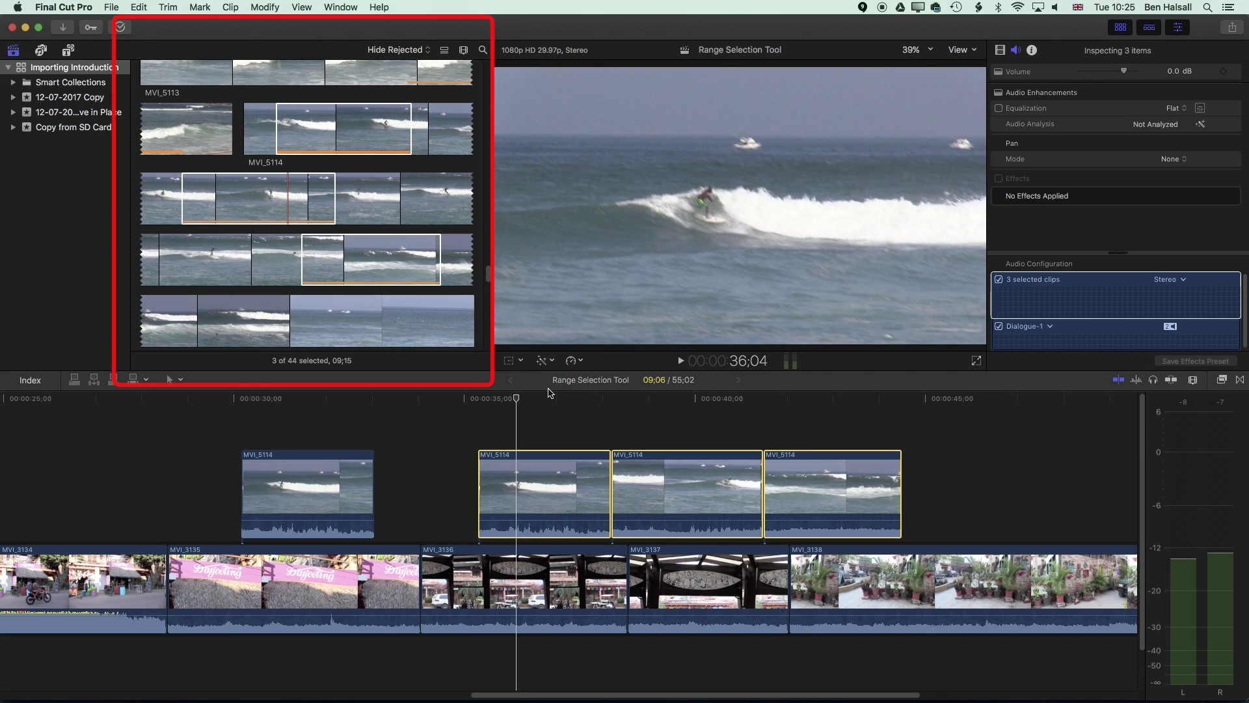
left_click(335, 127)
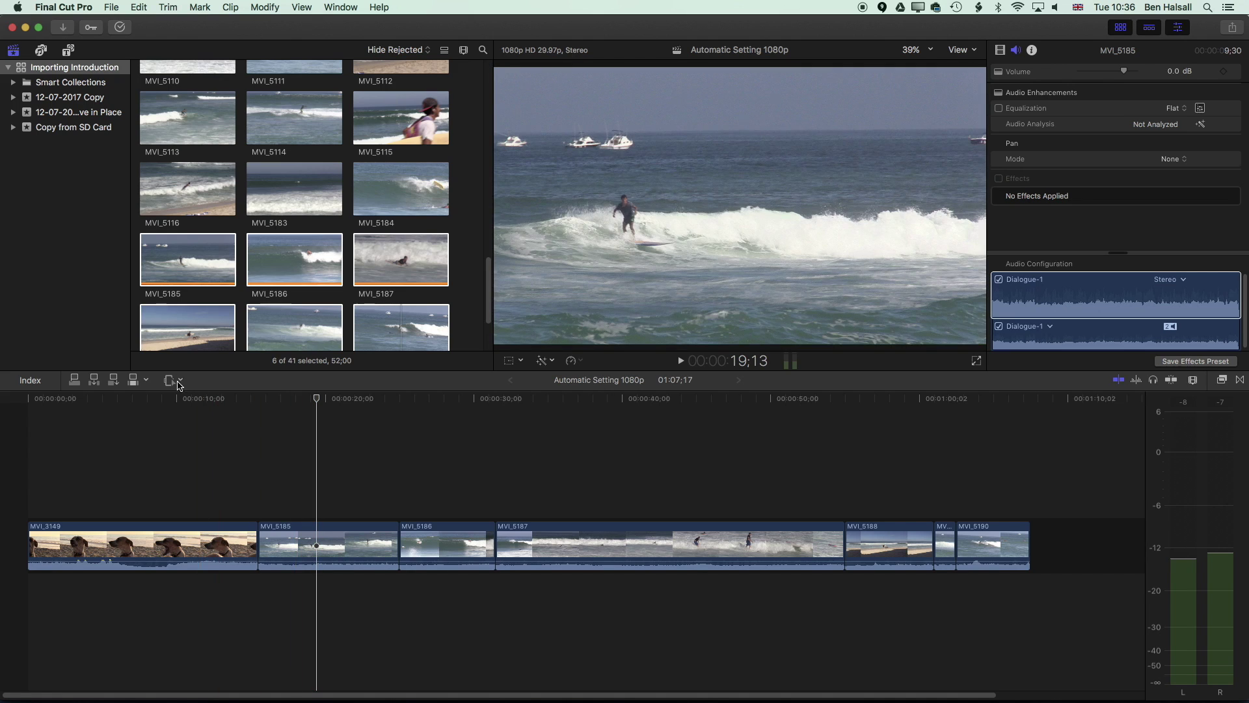
Clear a trial range from MVI_5185 into MVI_5186 with Deselect All, then select MVI_5185
left_click_drag(317, 544, 445, 543)
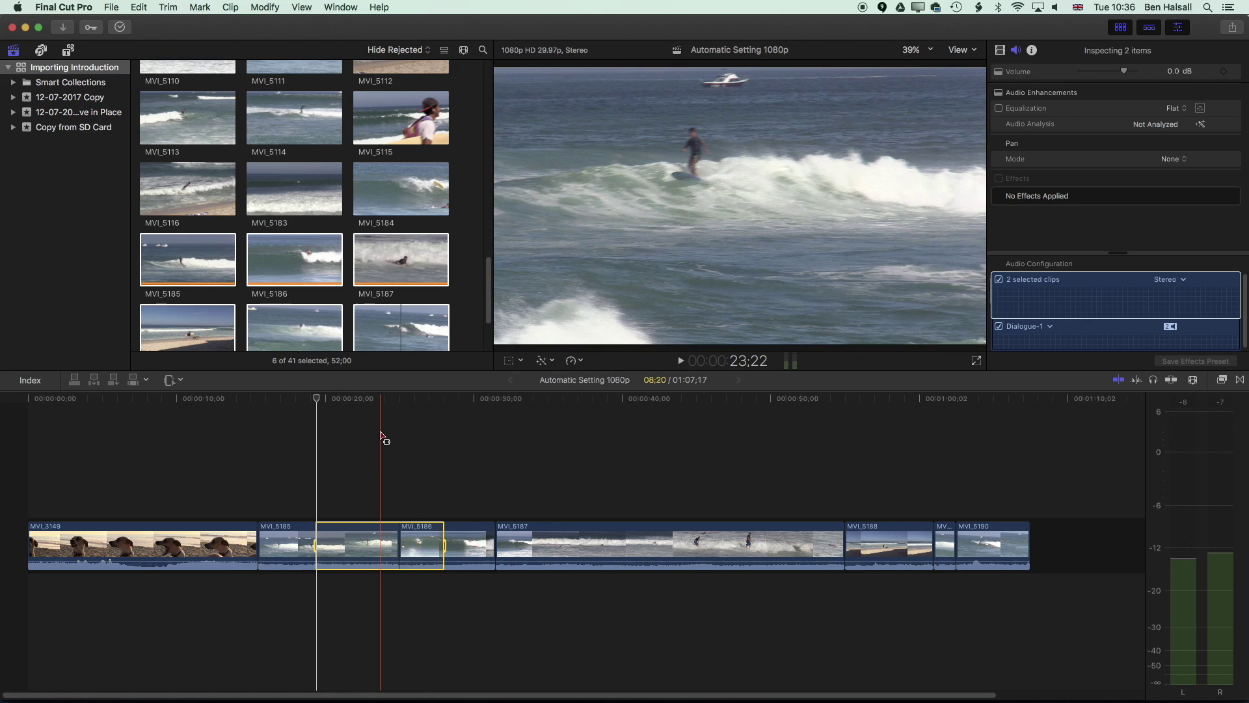
key("shift+super+a")
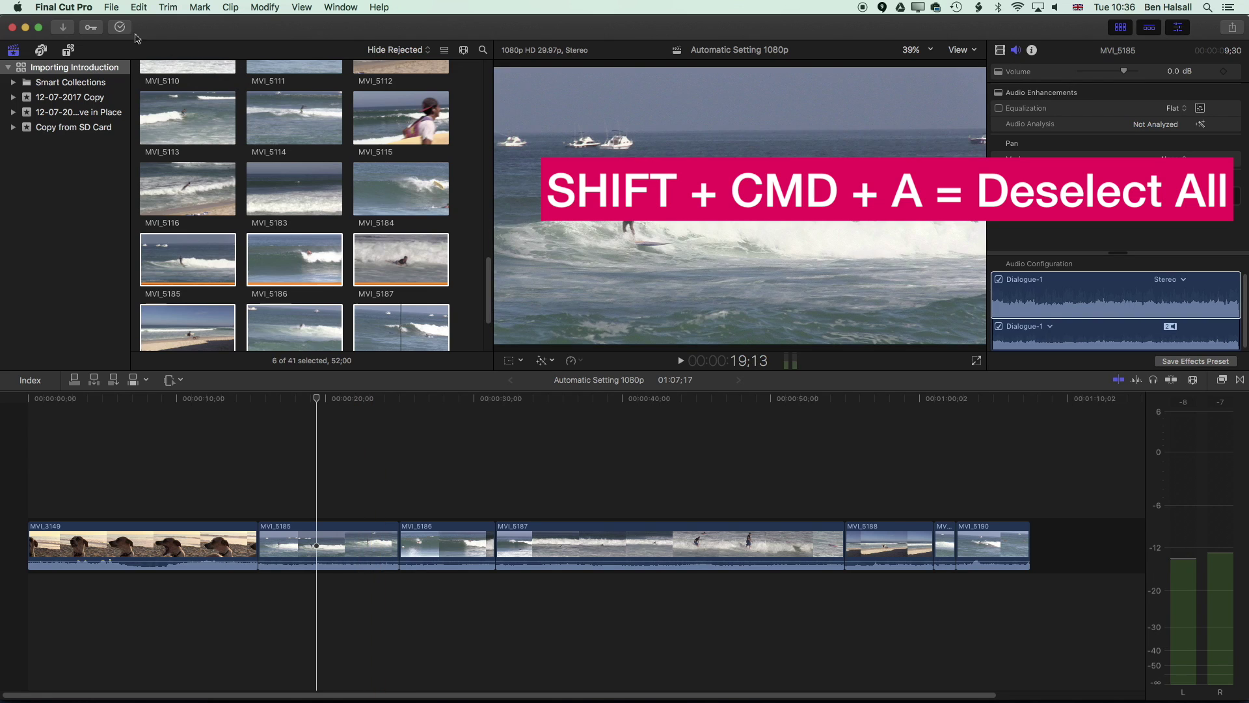
left_click(138, 7)
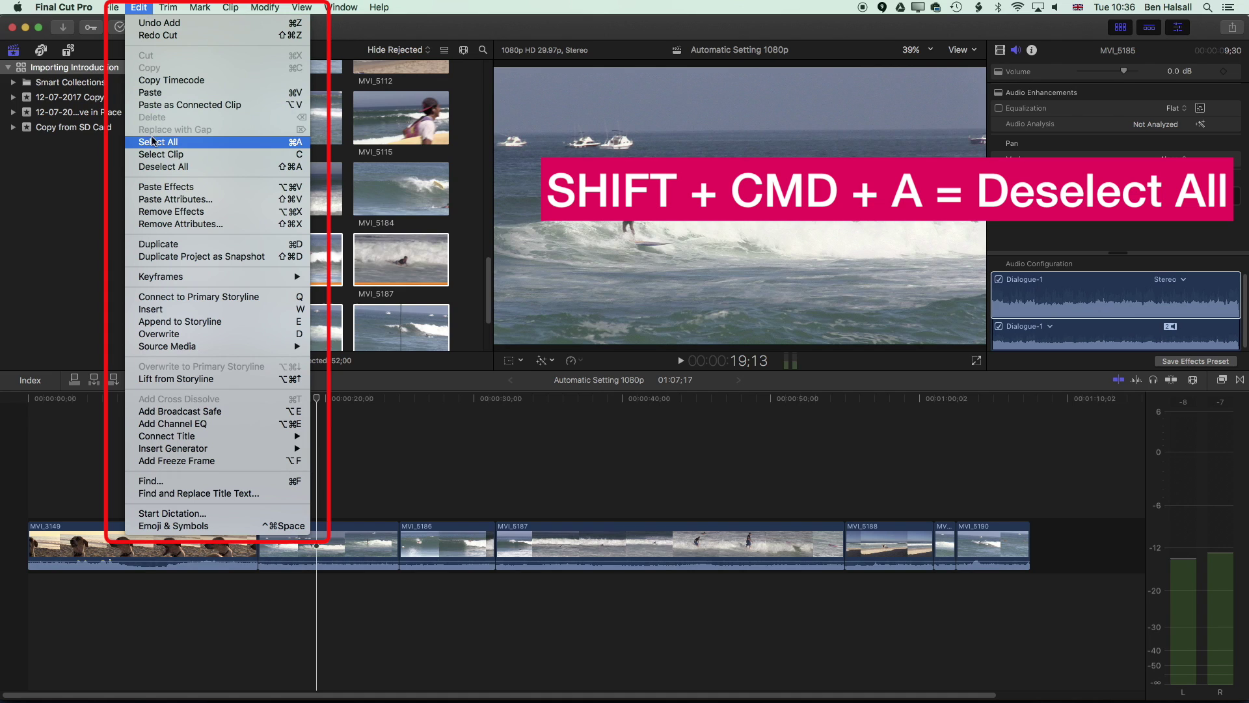
left_click(169, 168)
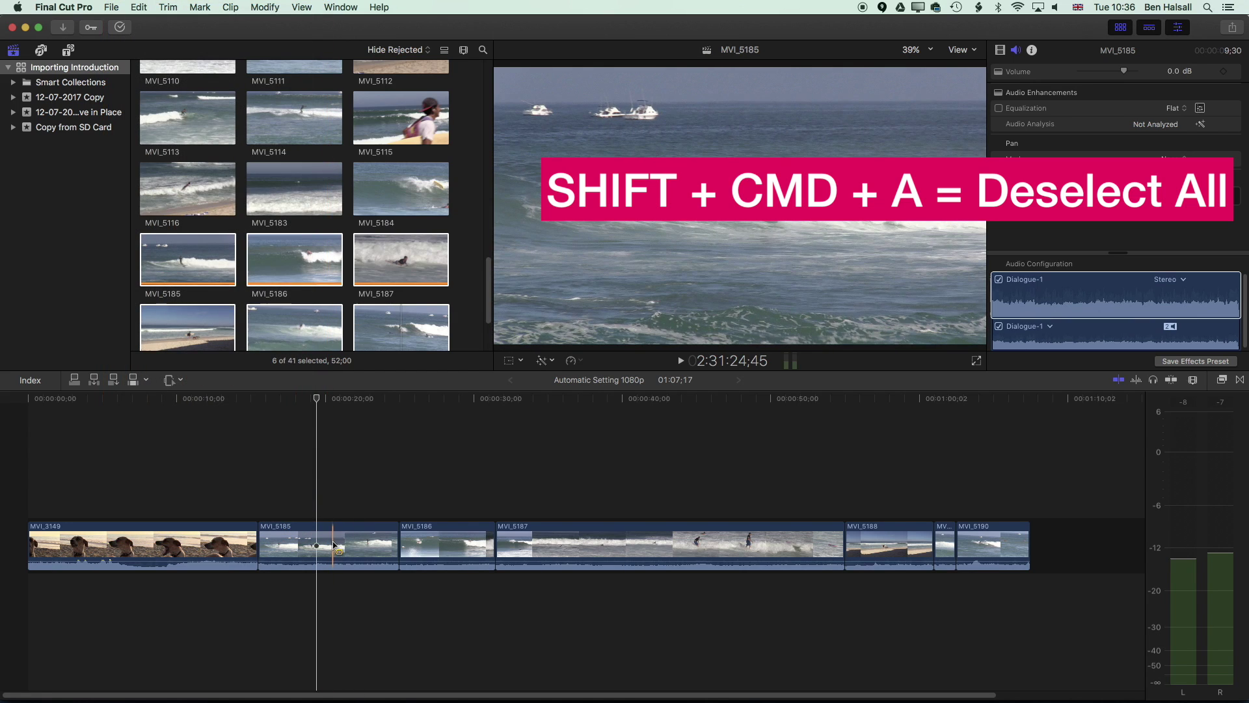
left_click(335, 546)
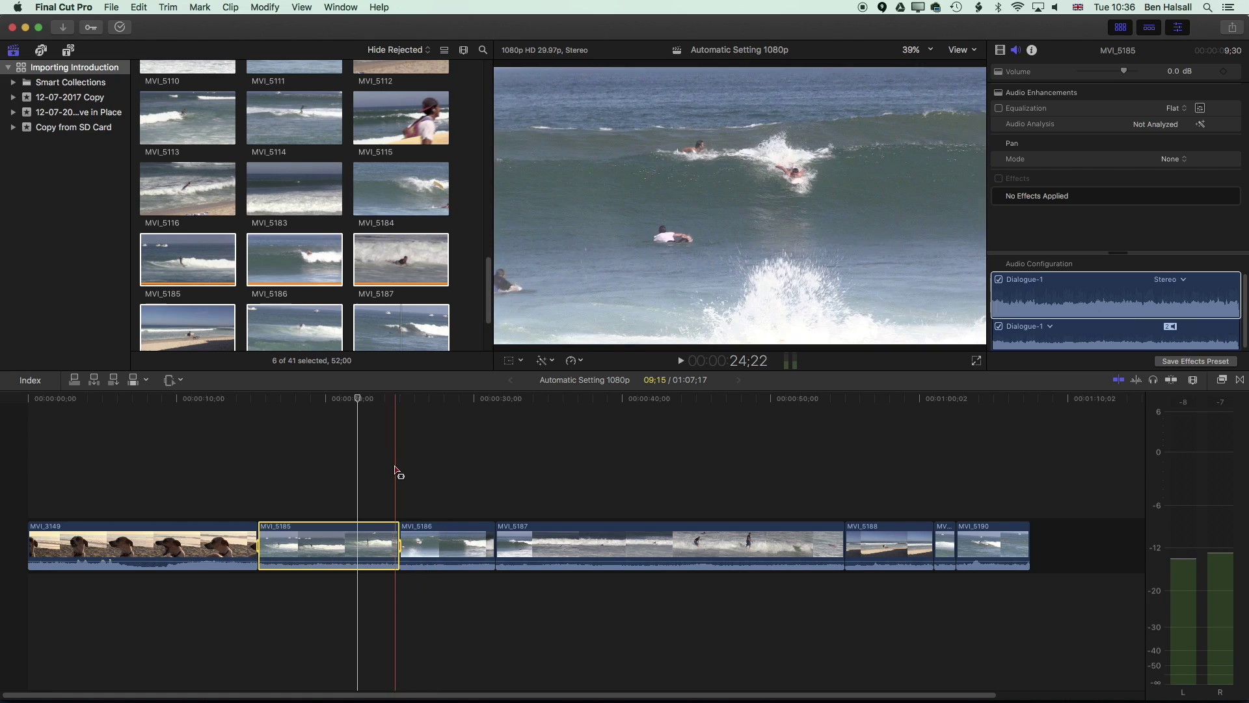
Deselect MVI_5185, click the MVI_5185/MVI_5186 edit point, then select the whole MVI_5186 clip
left_click(356, 504)
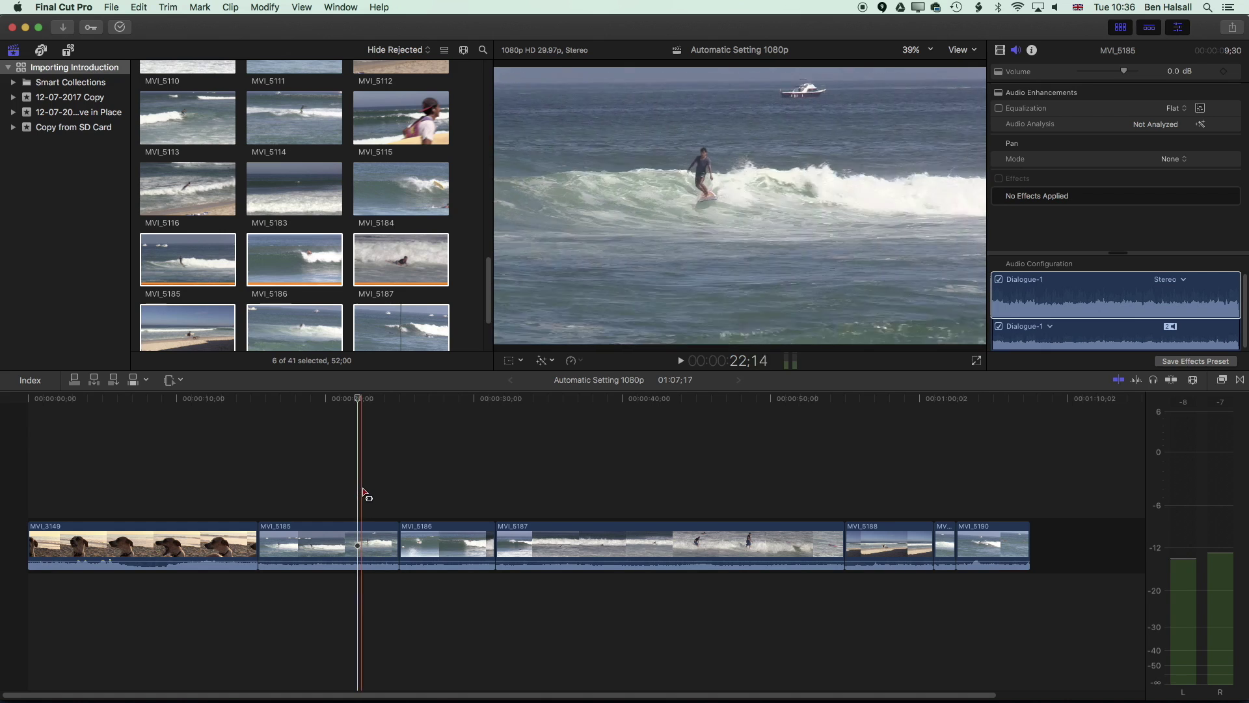
left_click(393, 537)
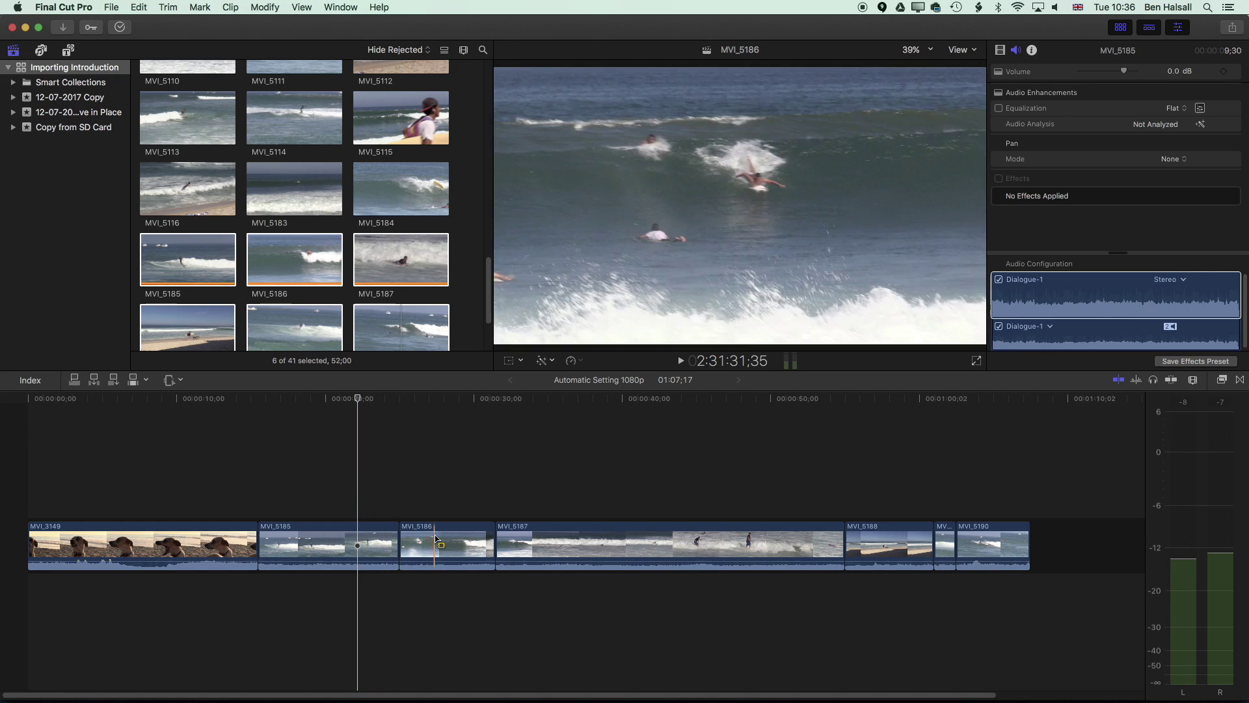
left_click(437, 542)
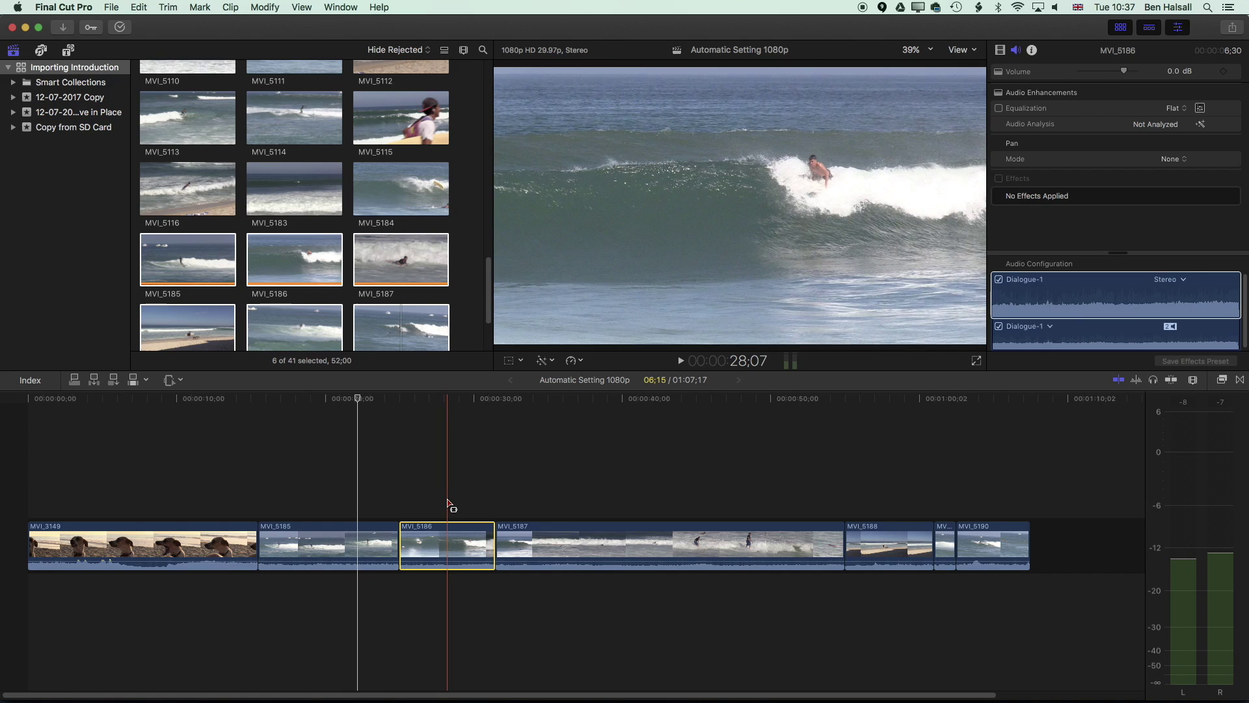
Try deleting a range in MVI_5187 and pasting into MVI_5188, undoing both
left_click_drag(561, 546, 636, 548)
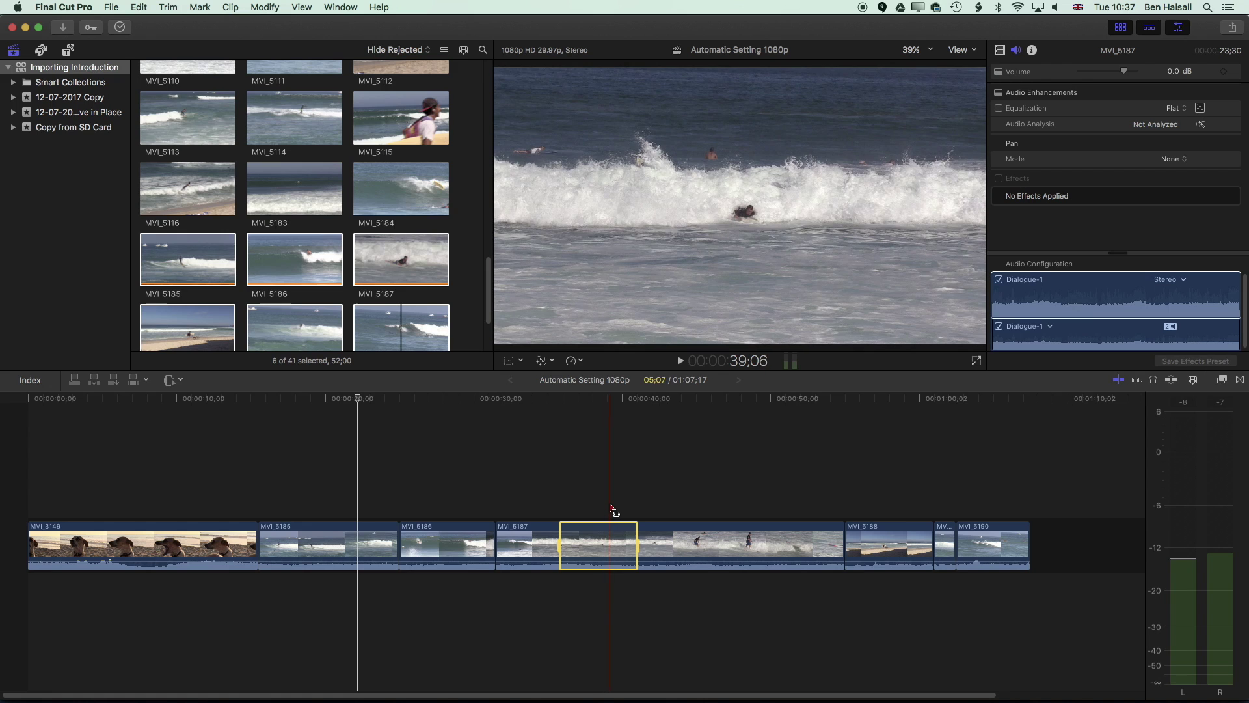
key("Delete")
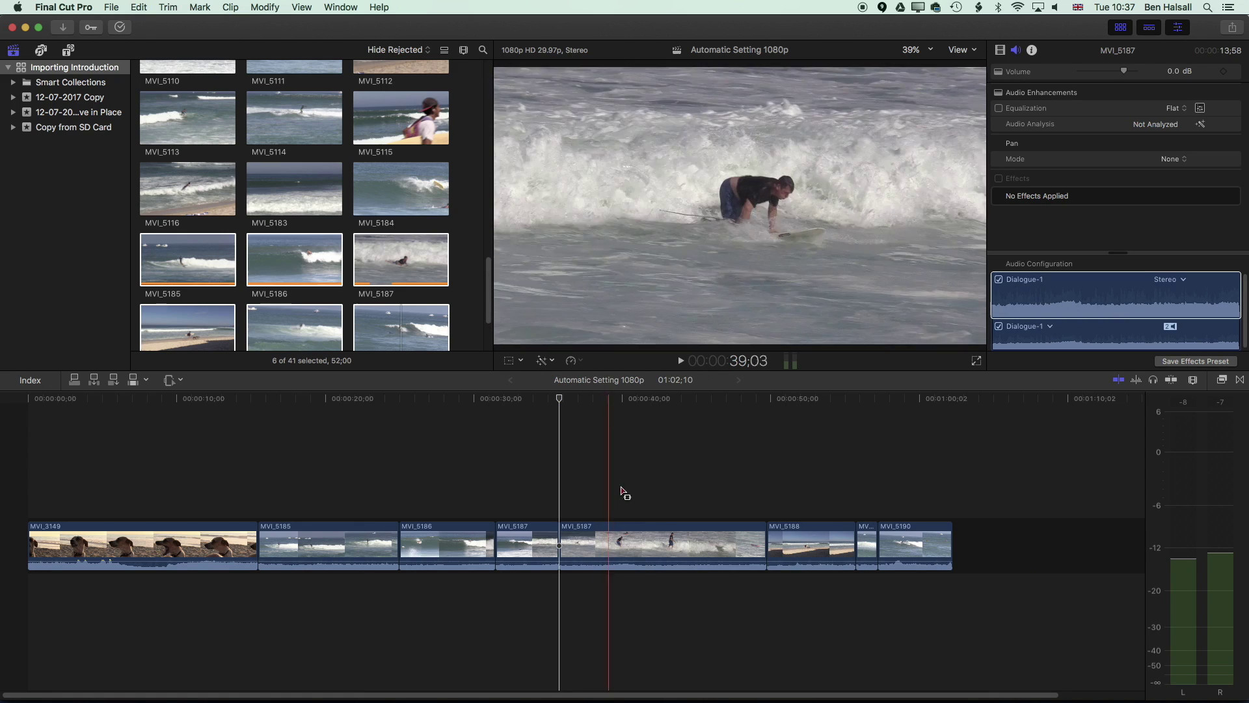
left_click(817, 402)
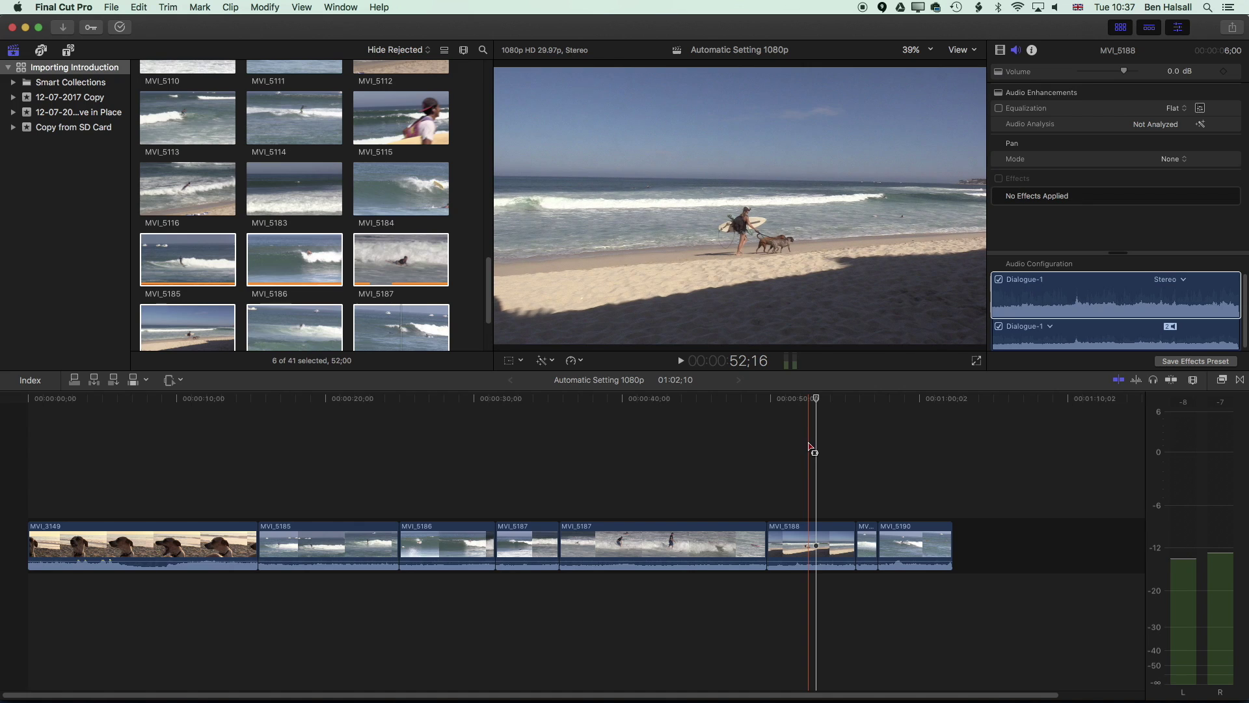
key("w")
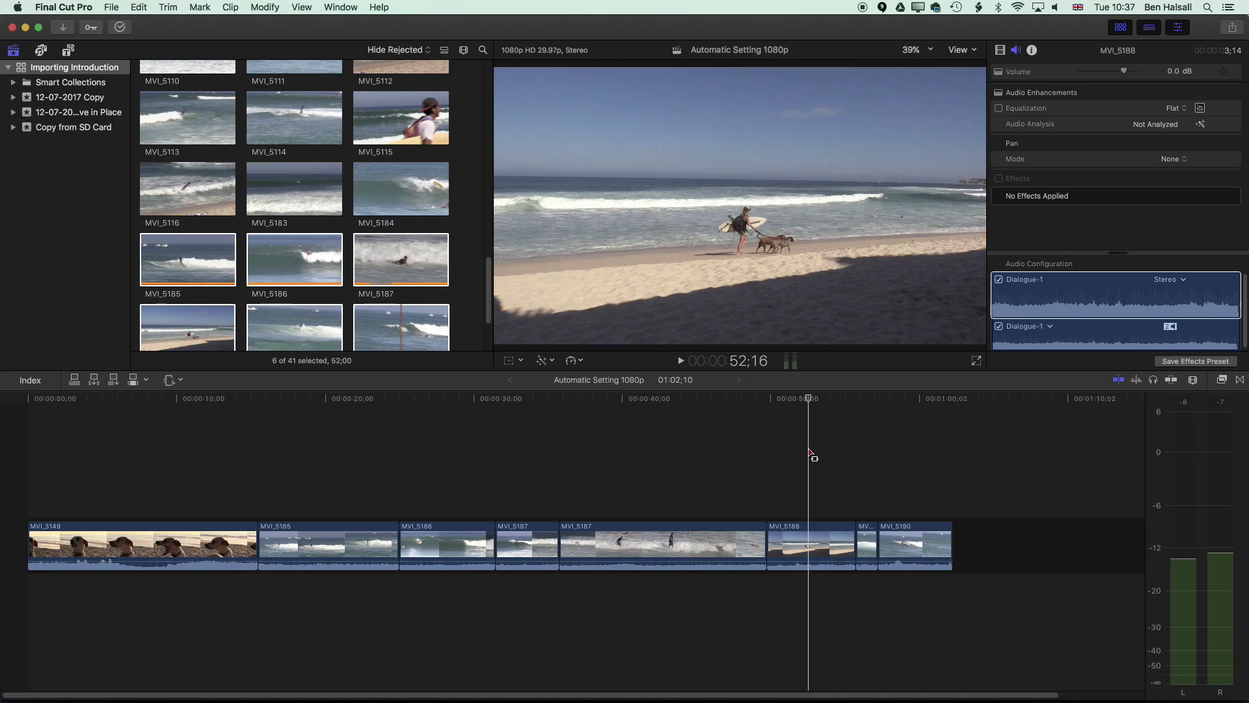
key("super+z")
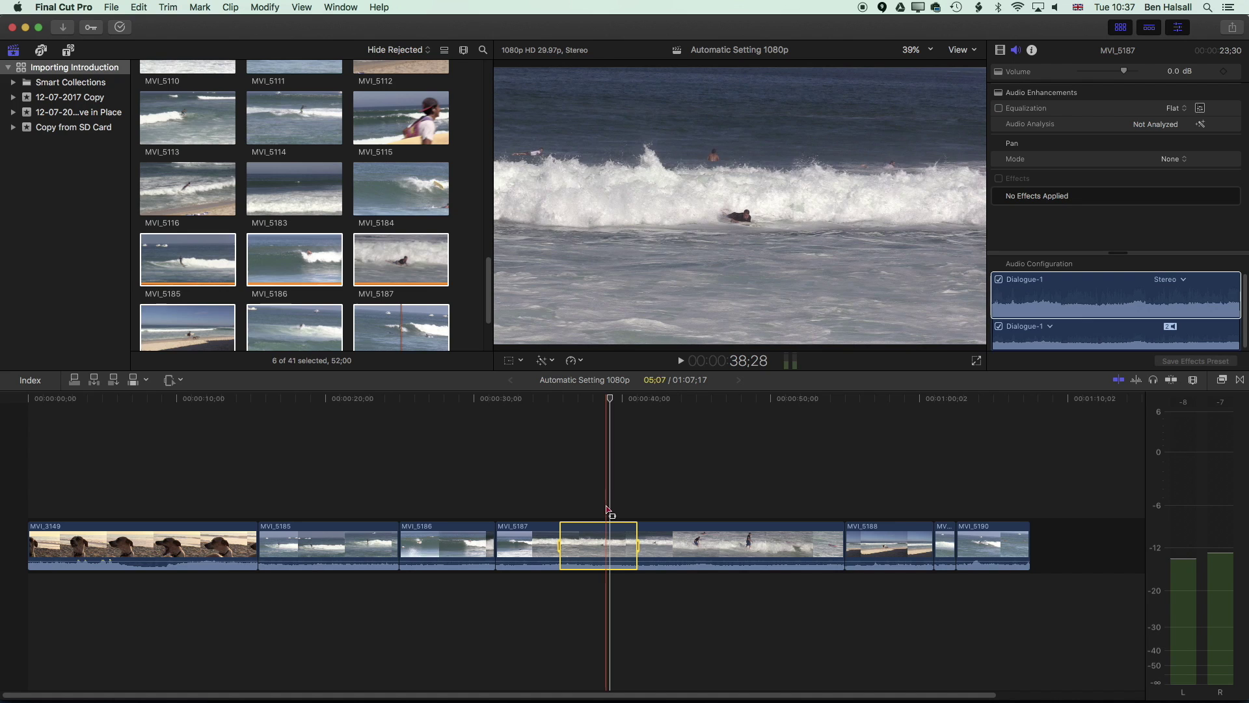
key("super+v")
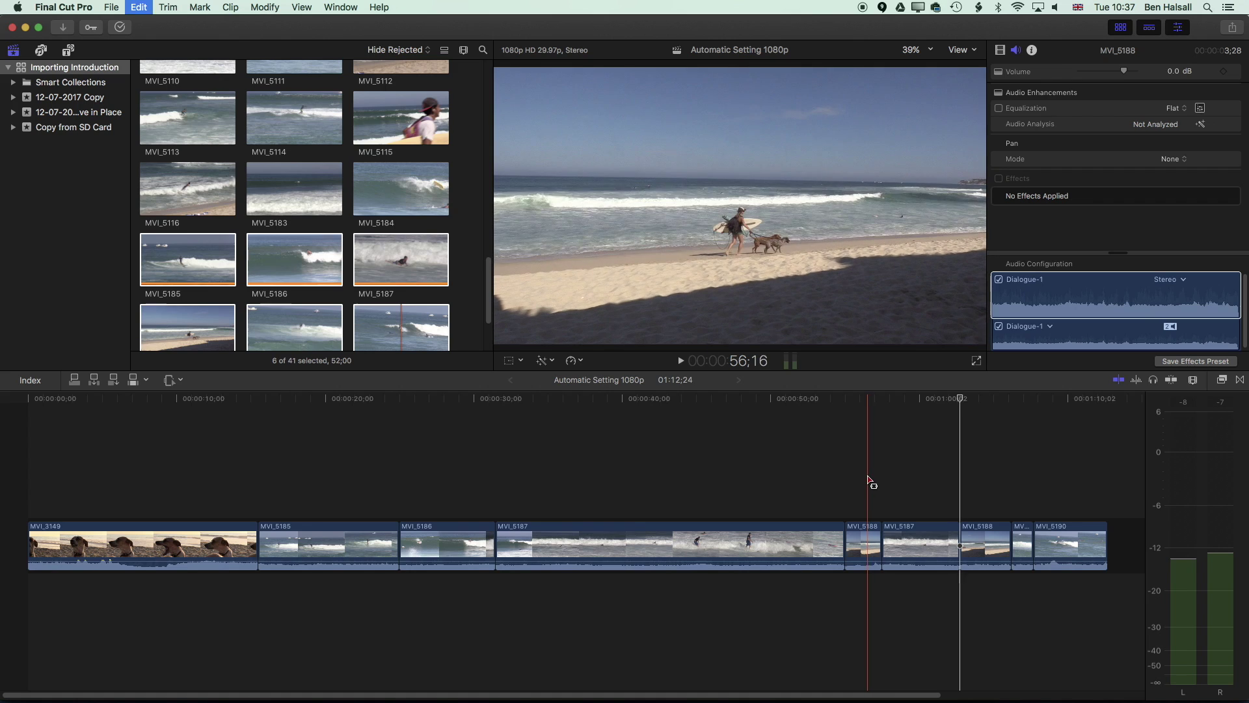
key("super+z")
Copy a 07;02 range of MVI_3149 and paste it into the middle of MVI_5187
left_click_drag(84, 541, 188, 549)
left_click_drag(188, 457, 188, 457)
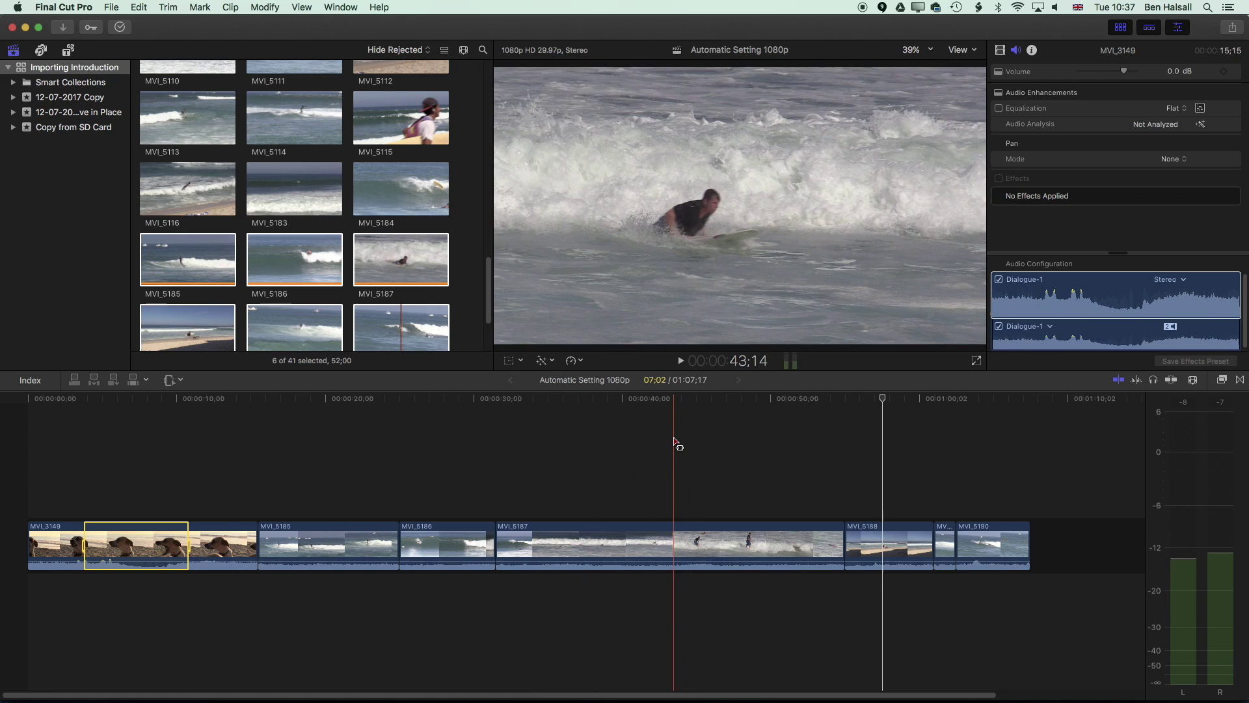
key("super+v")
key("super+4")
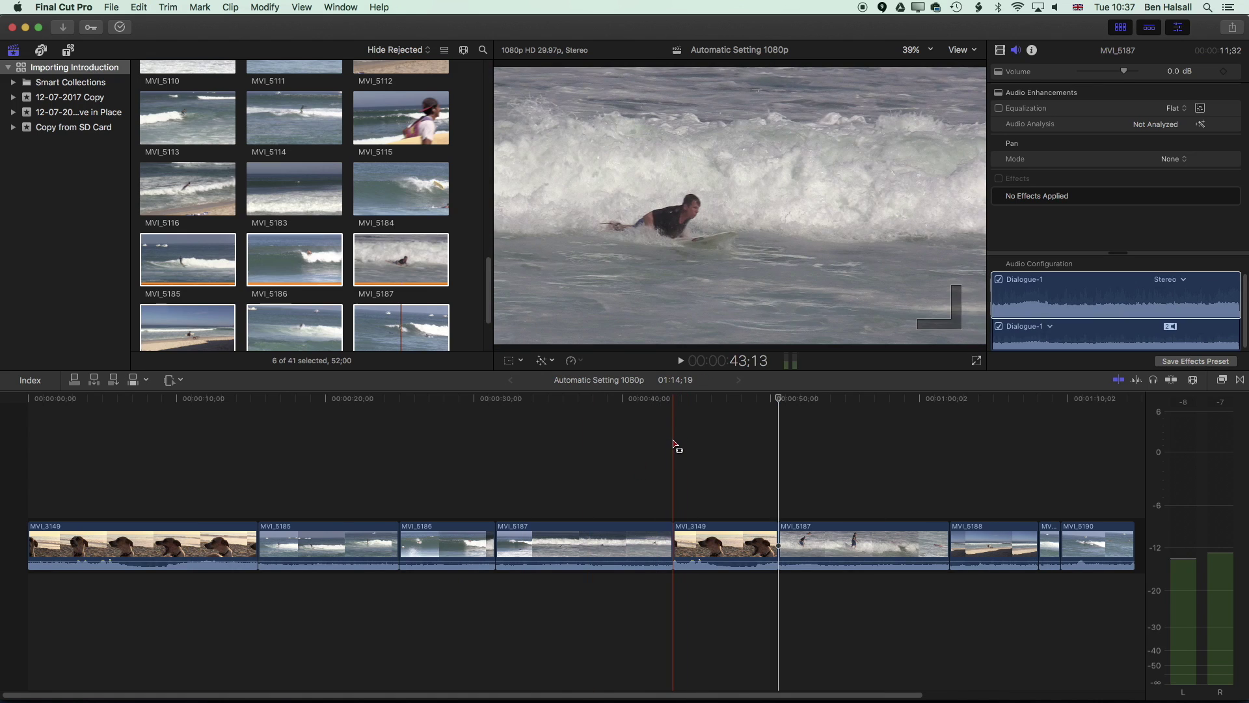